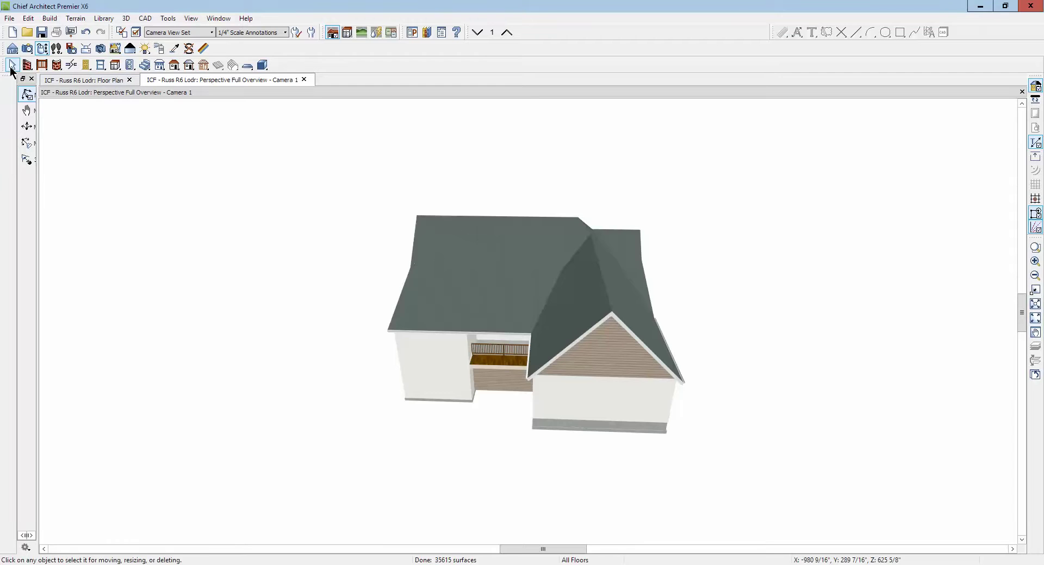
Allow the plan to be edited in select Home Designer products in the general plan defaults, and save the plan.
double_click(12, 65)
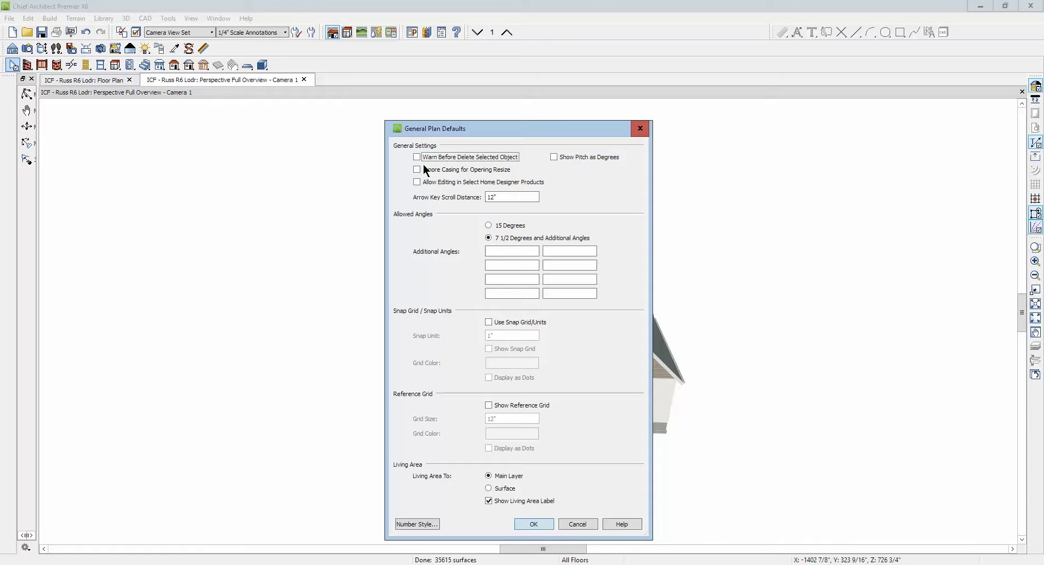
click(423, 185)
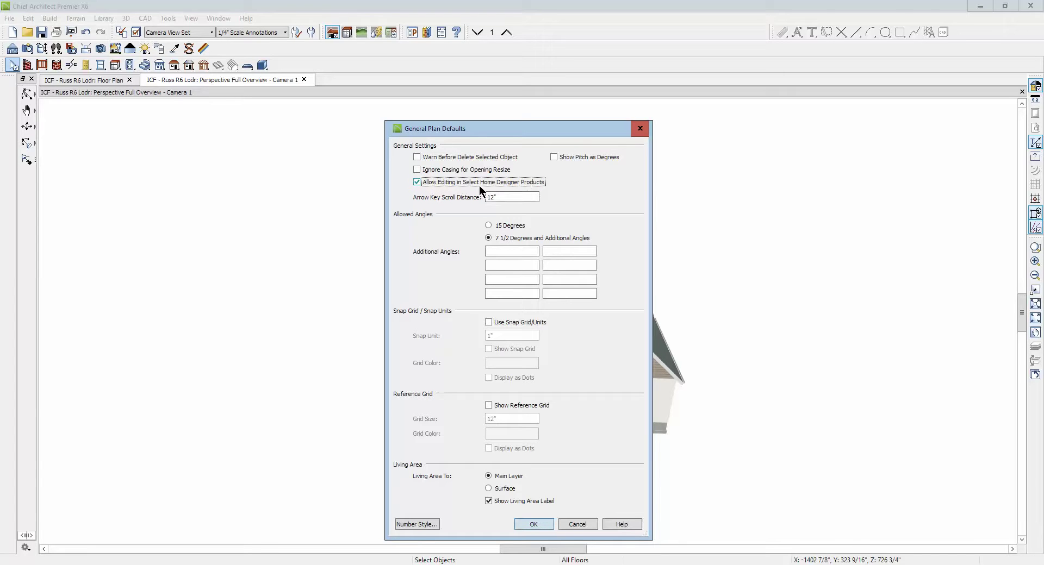
click(534, 524)
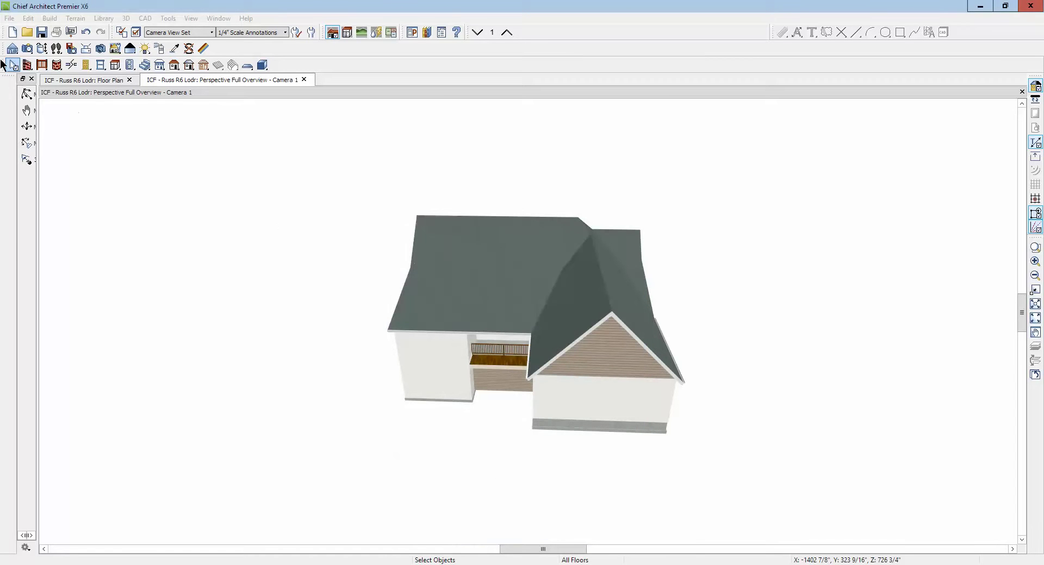
click(10, 18)
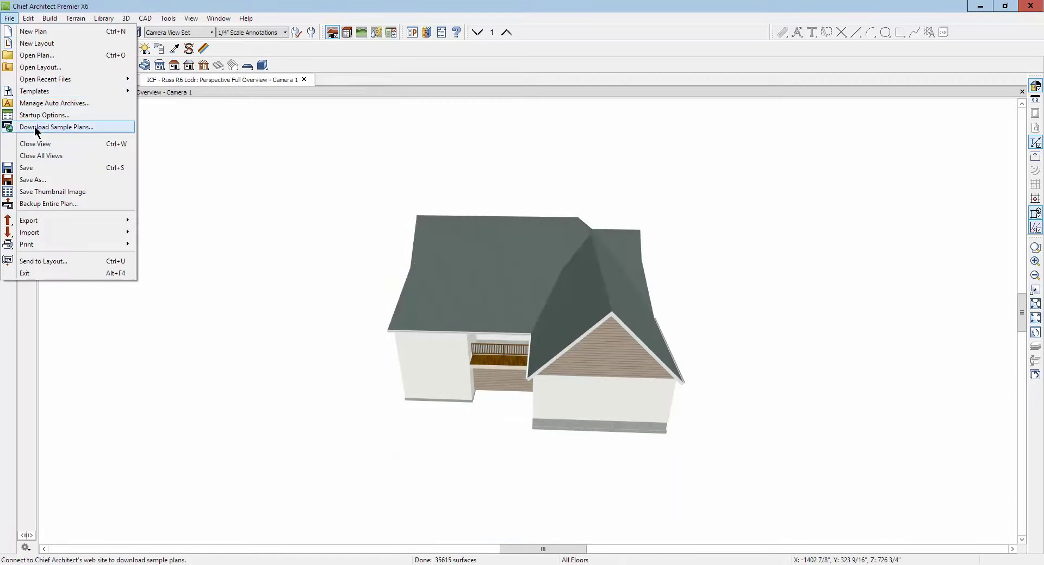
click(42, 171)
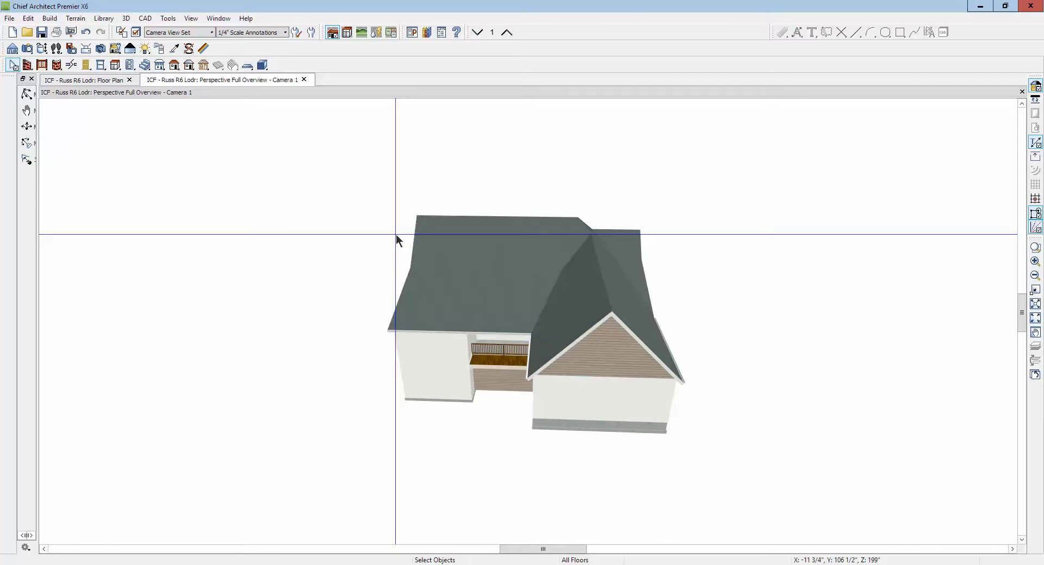
Delete the two small roof planes filling the inside corner between the wing's roof and the main gable roof.
click(26, 96)
drag(498, 223, 368, 262)
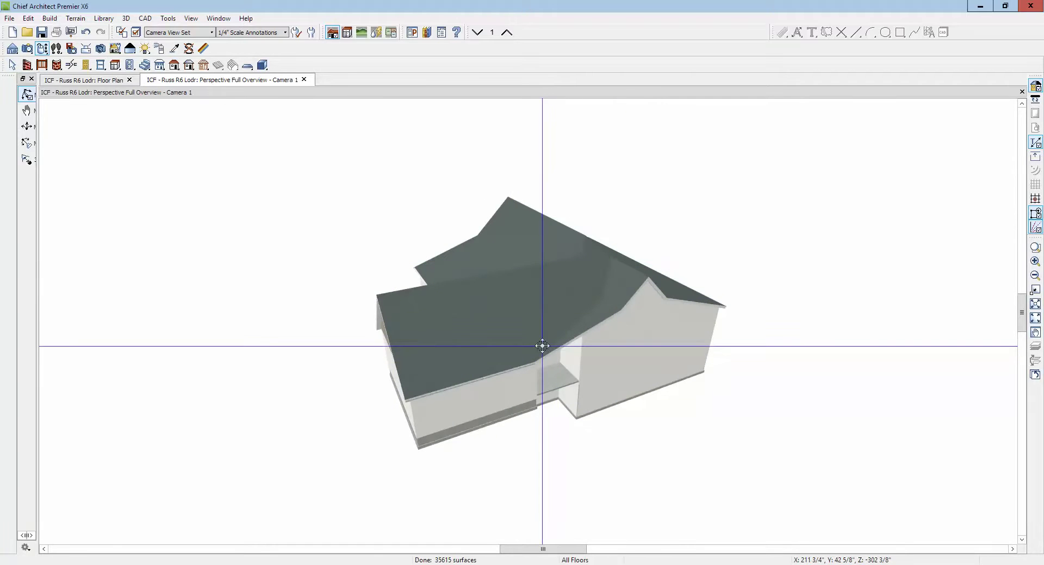
drag(542, 346, 475, 422)
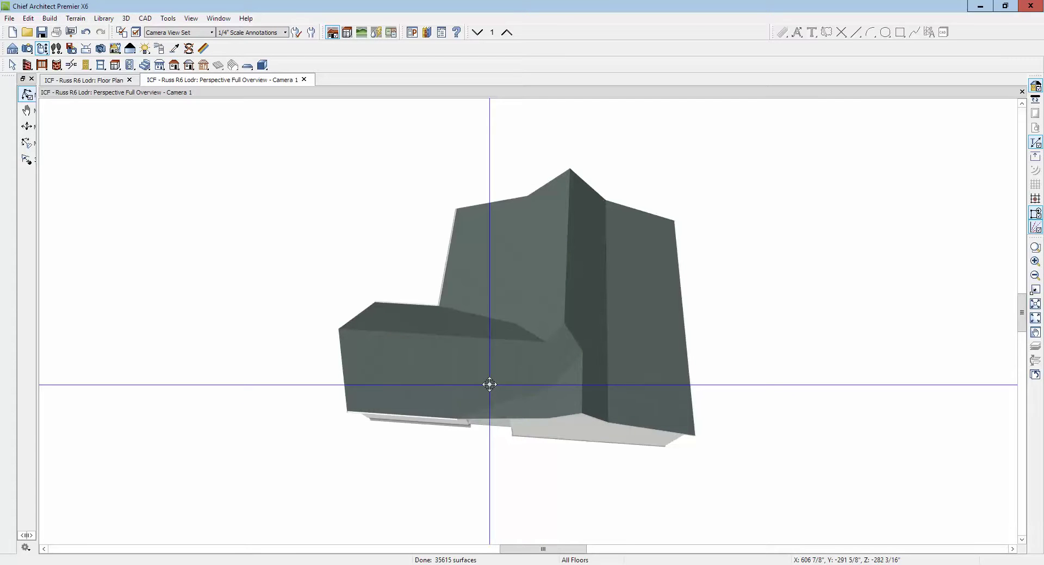
scroll(489, 384, up, 3)
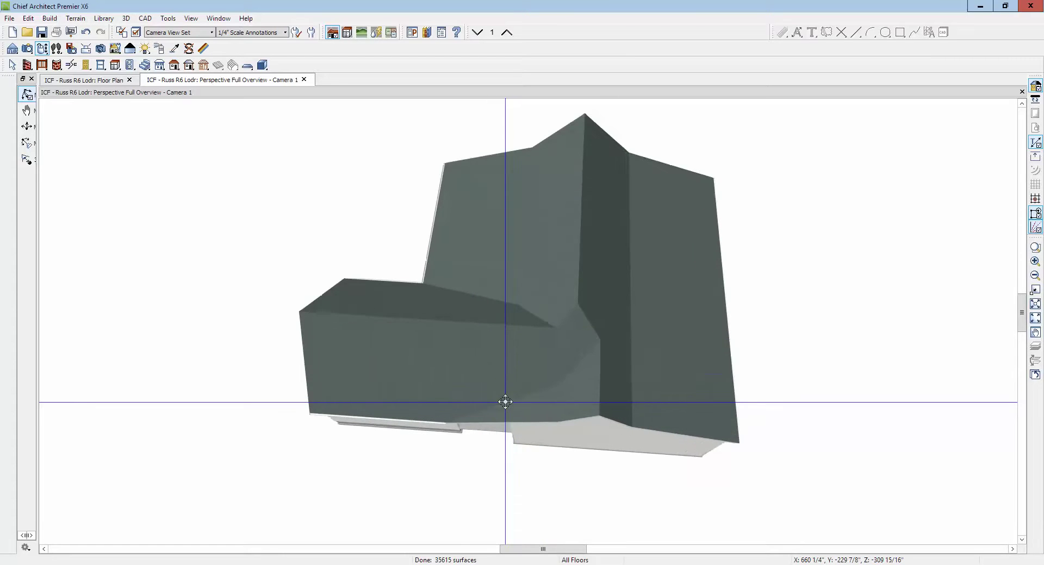
scroll(613, 287, up, 2)
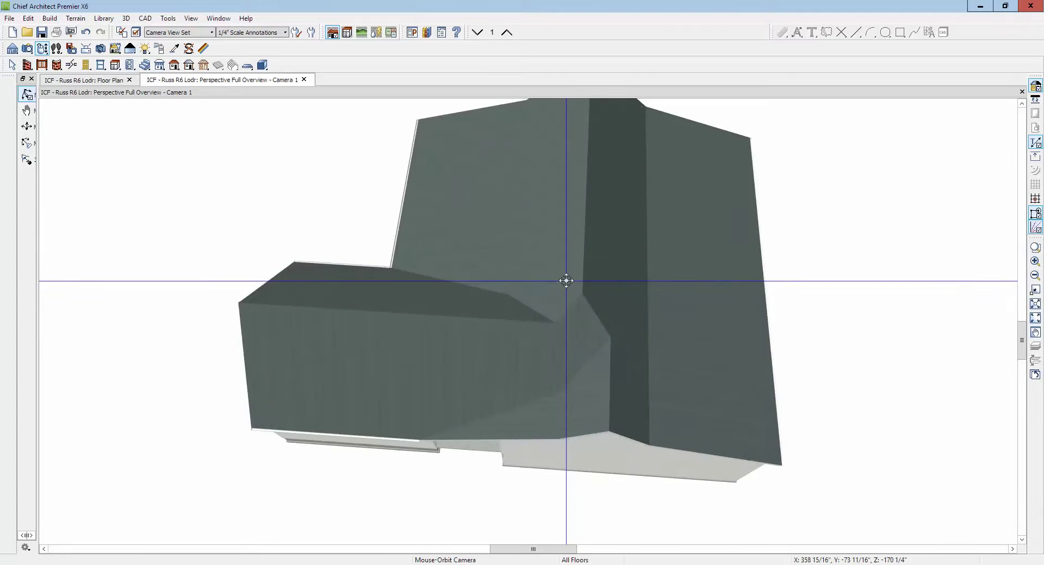
scroll(562, 329, up, 1)
scroll(563, 329, down, 1)
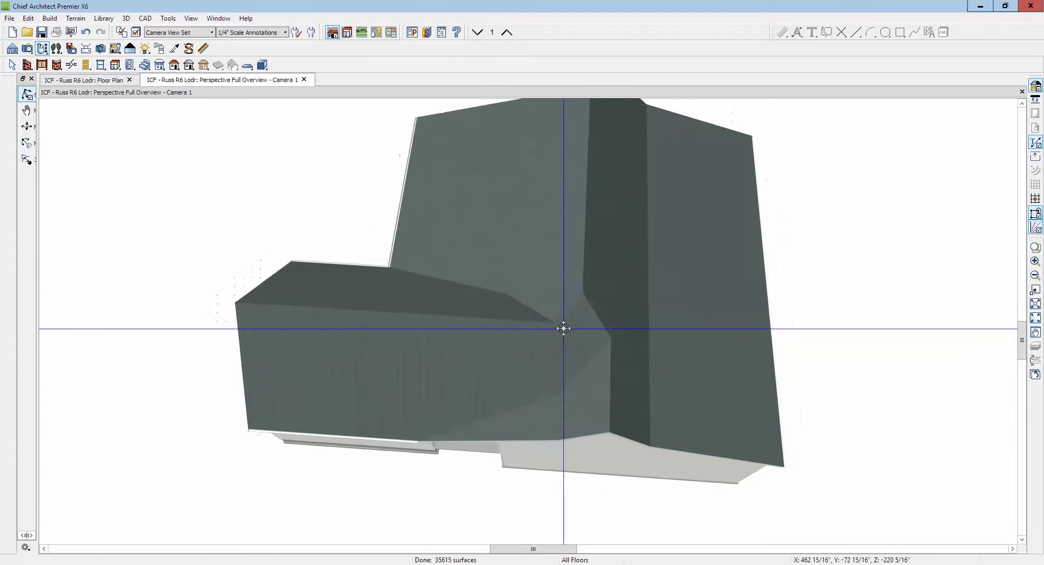
key(space)
click(589, 408)
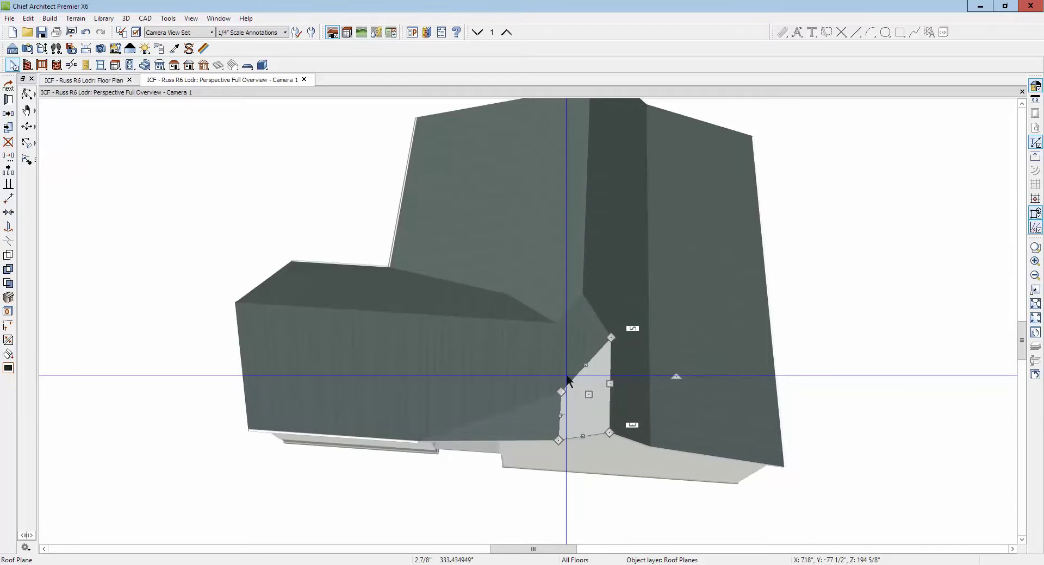
drag(567, 379, 552, 389)
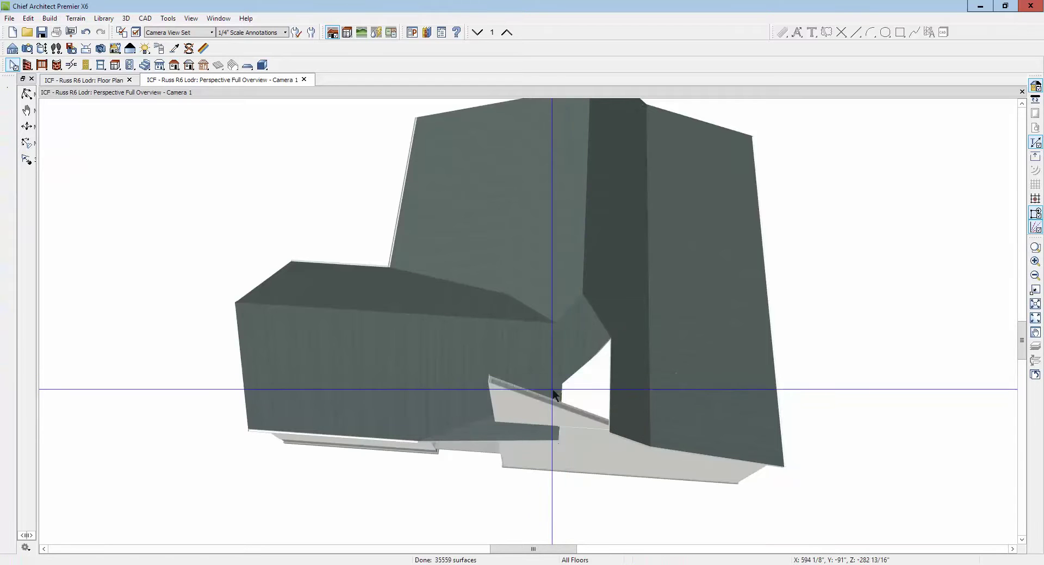
click(790, 254)
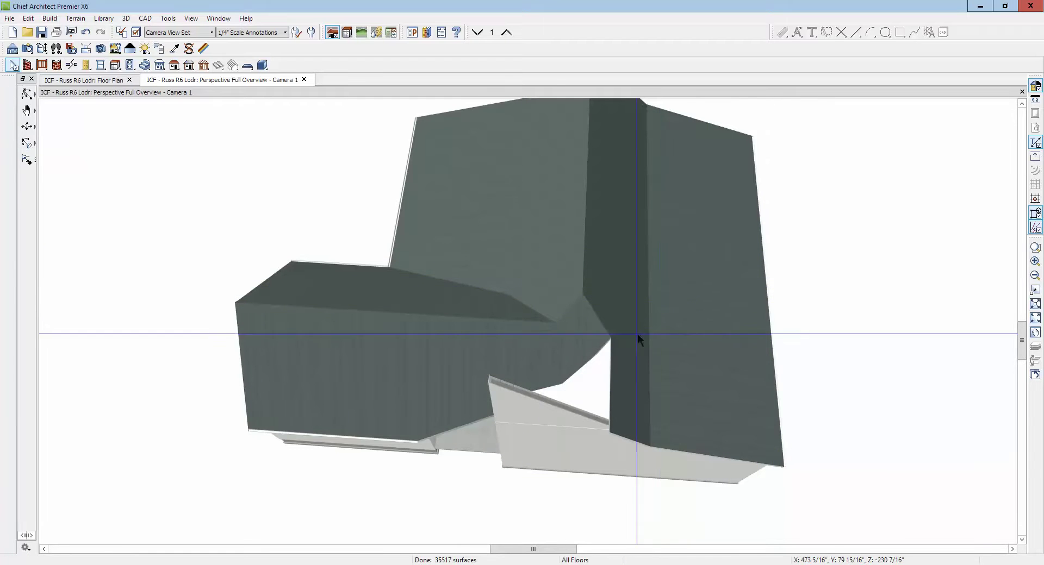
Delete the small triangular plane at the wing's ridge end and pull the wing's front roof plane back from the main roof.
click(510, 368)
scroll(553, 369, up, 1)
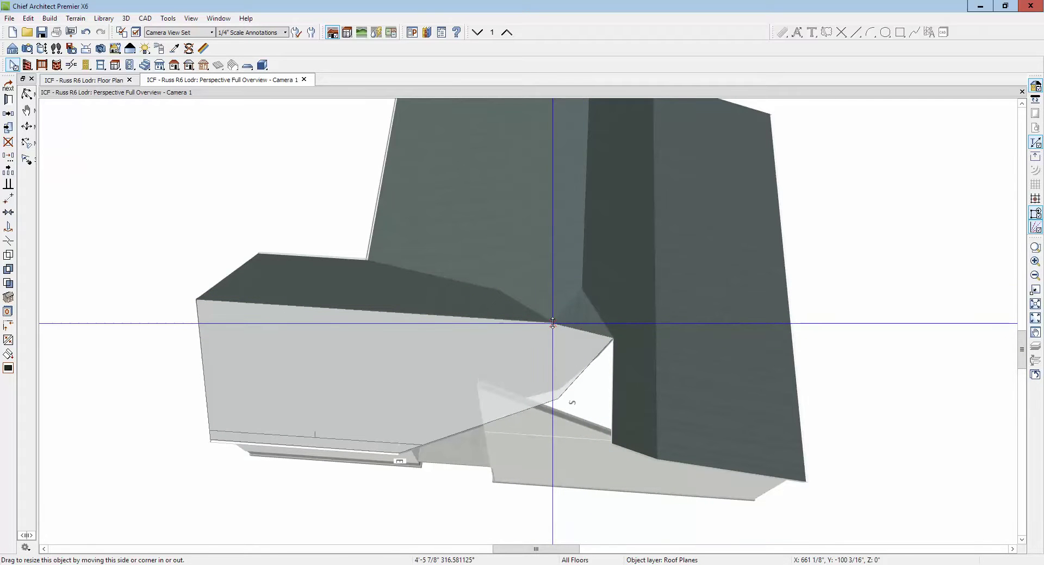
click(552, 324)
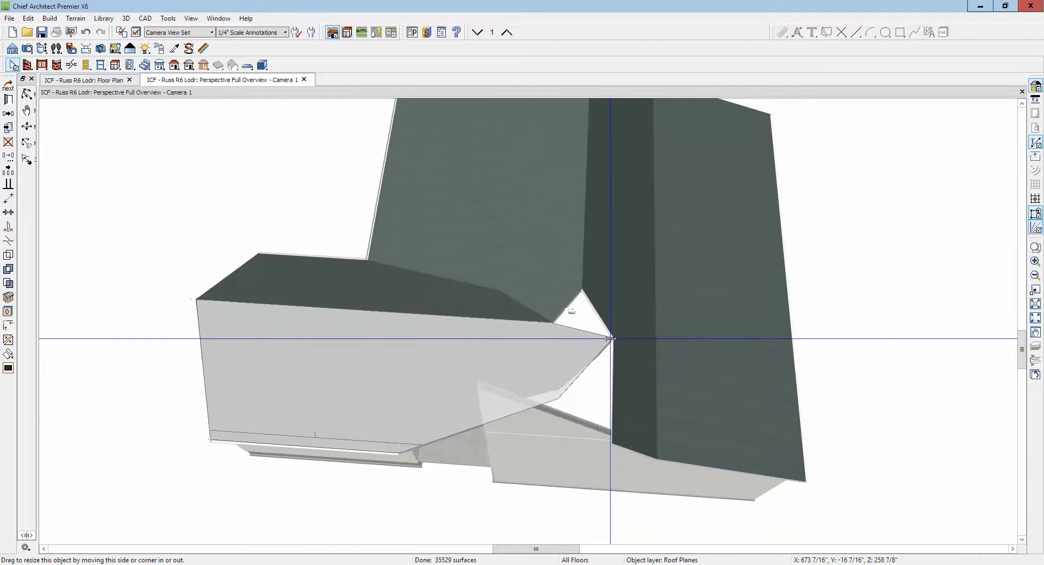
drag(610, 339, 556, 401)
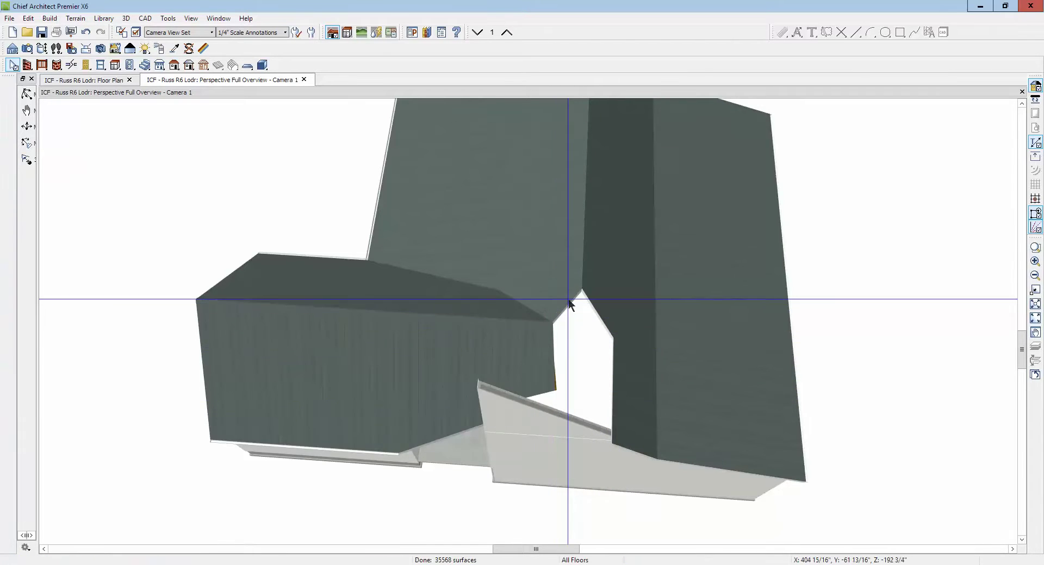
Extend the main gable's plane facing the wing by moving its lower ridge-side corner down past the eave.
click(562, 299)
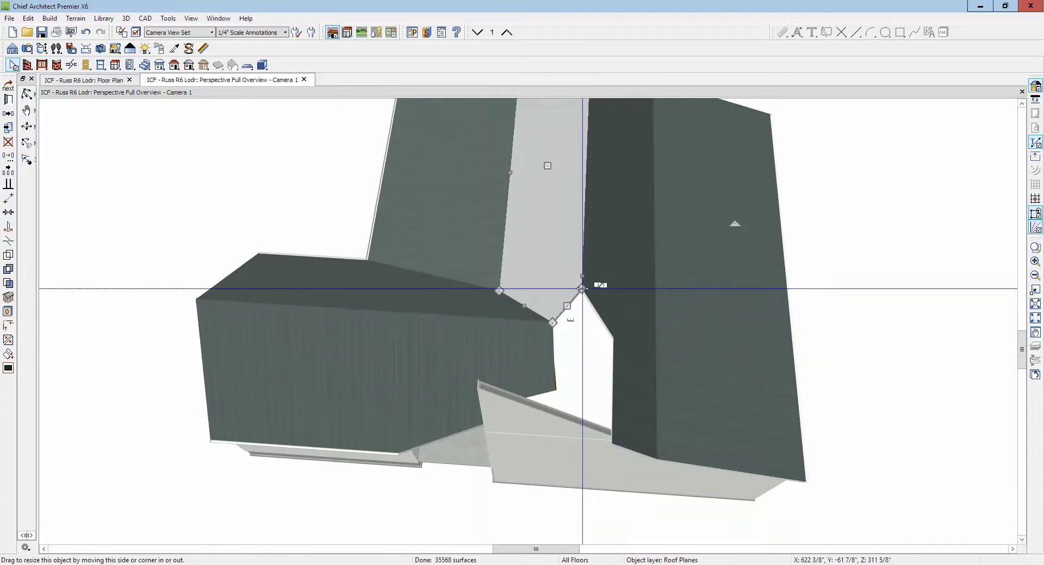
drag(581, 289, 575, 458)
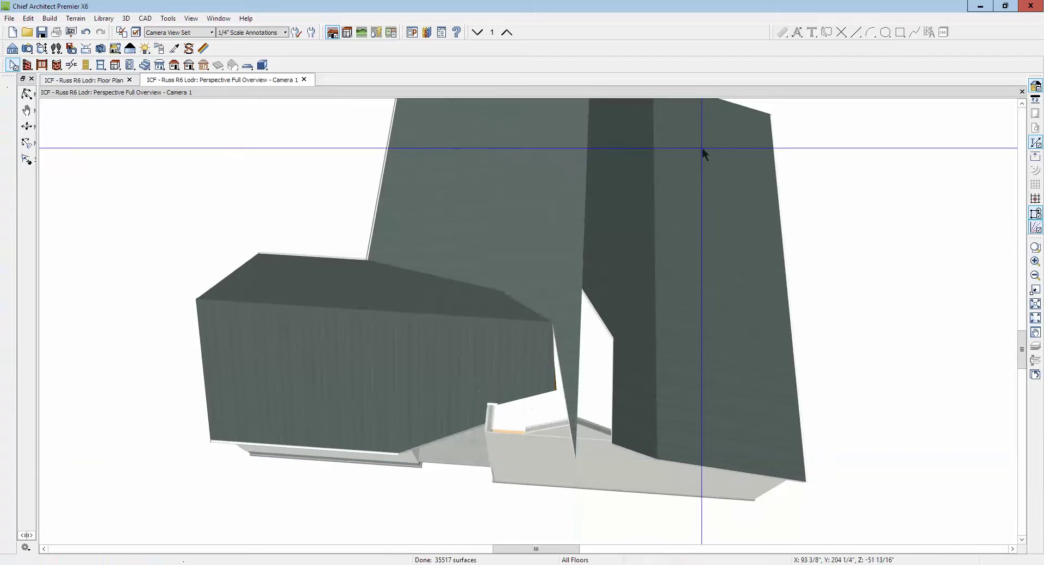
Try to join the extended gable plane to the steep plane across the ridge with Join Roof Planes.
right_click(578, 224)
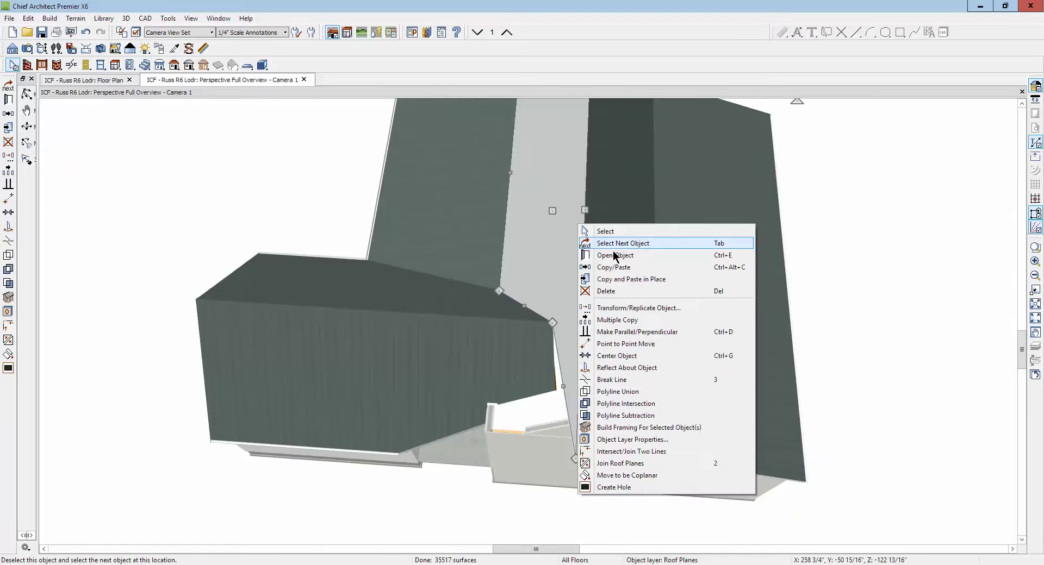
click(616, 463)
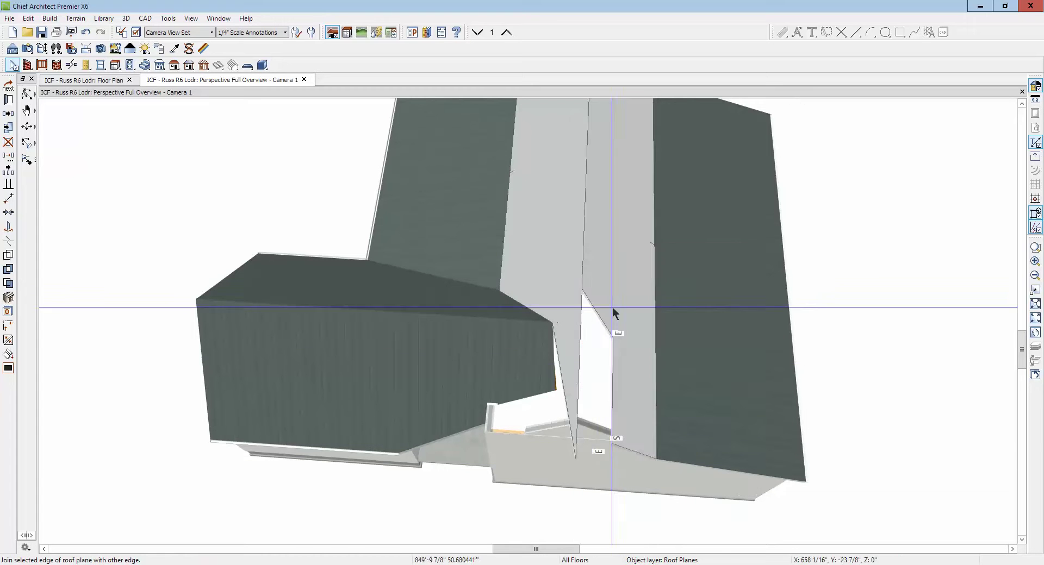
click(587, 249)
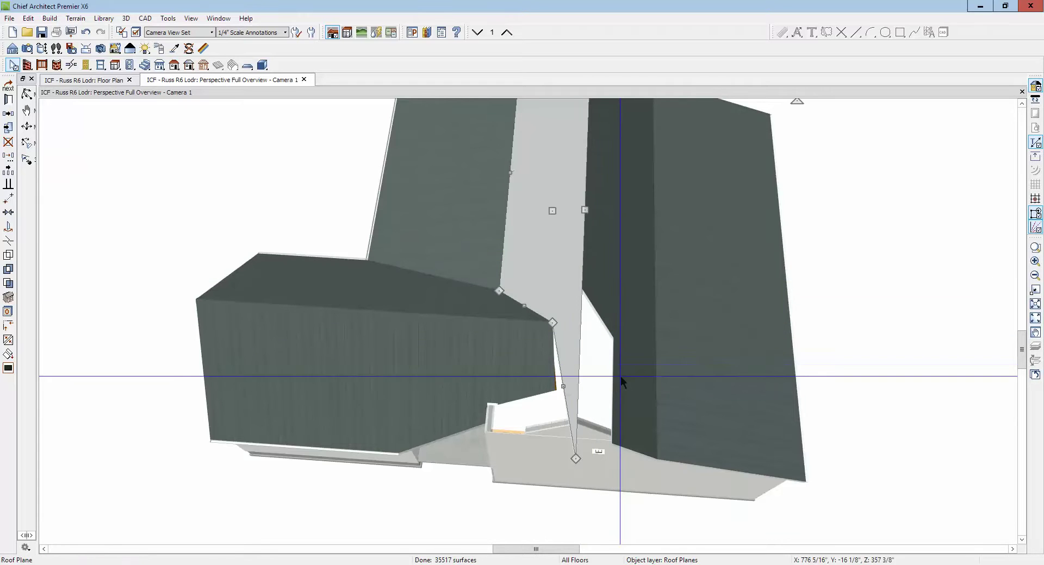
Extend the steep plane across to the gable's ridge line and align the neighbouring plane's lower corner with its gable end.
click(613, 391)
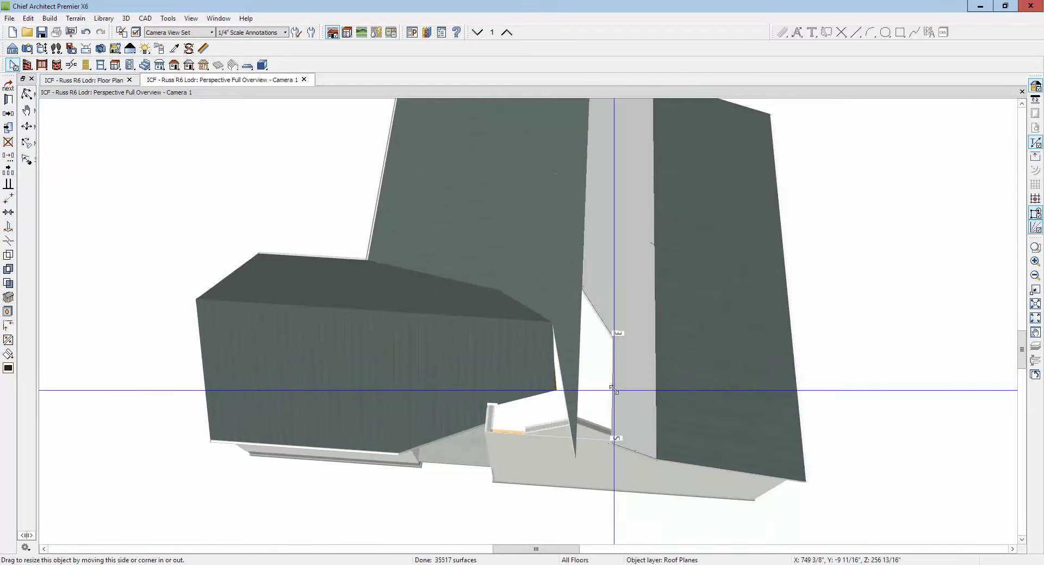
drag(613, 390, 567, 364)
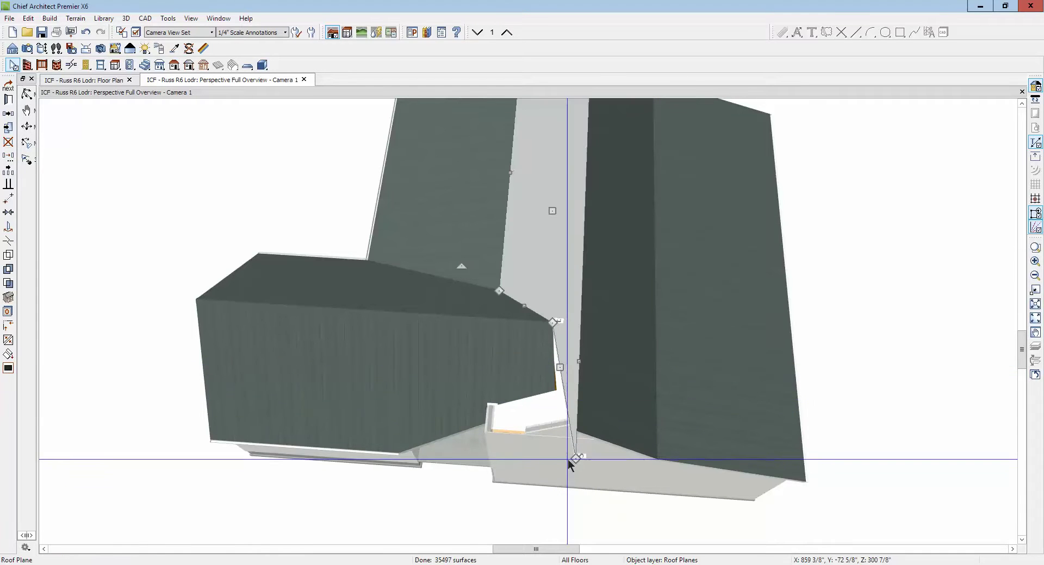
drag(575, 459, 577, 431)
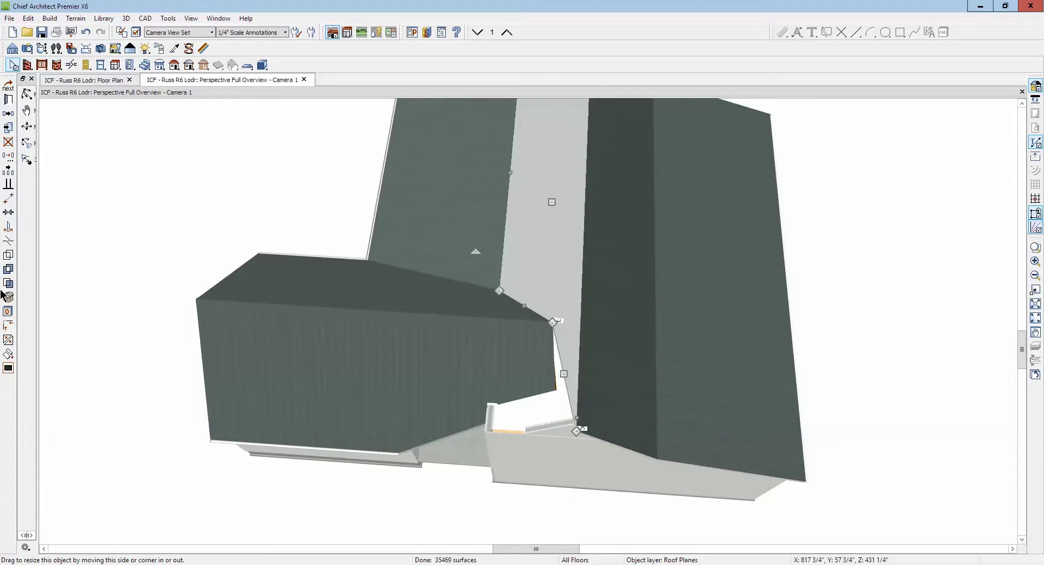
Break the lower edge of the gable plane facing the wing and pull the new corner out toward the wing's eave.
click(8, 242)
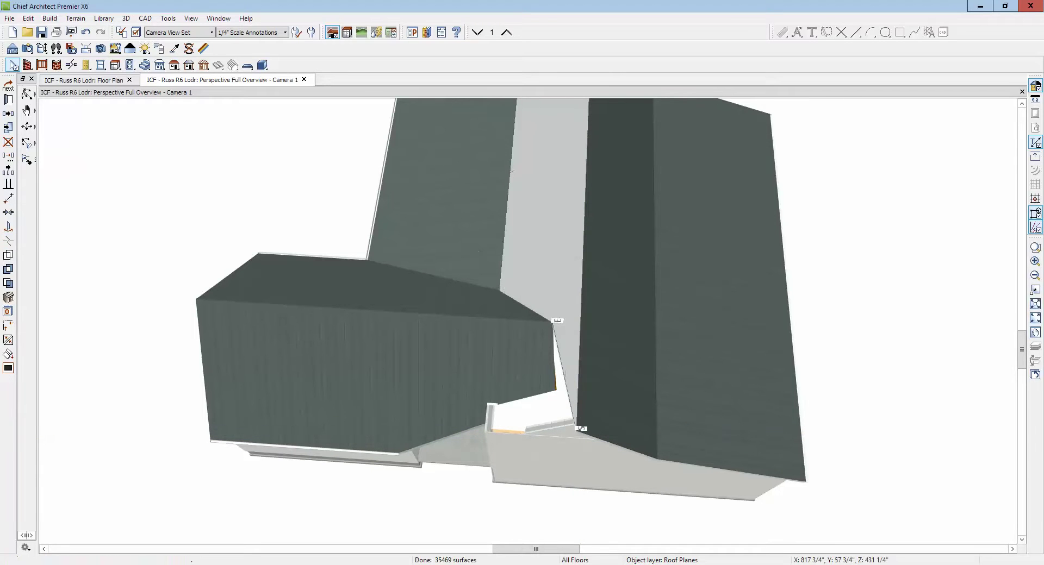
click(565, 378)
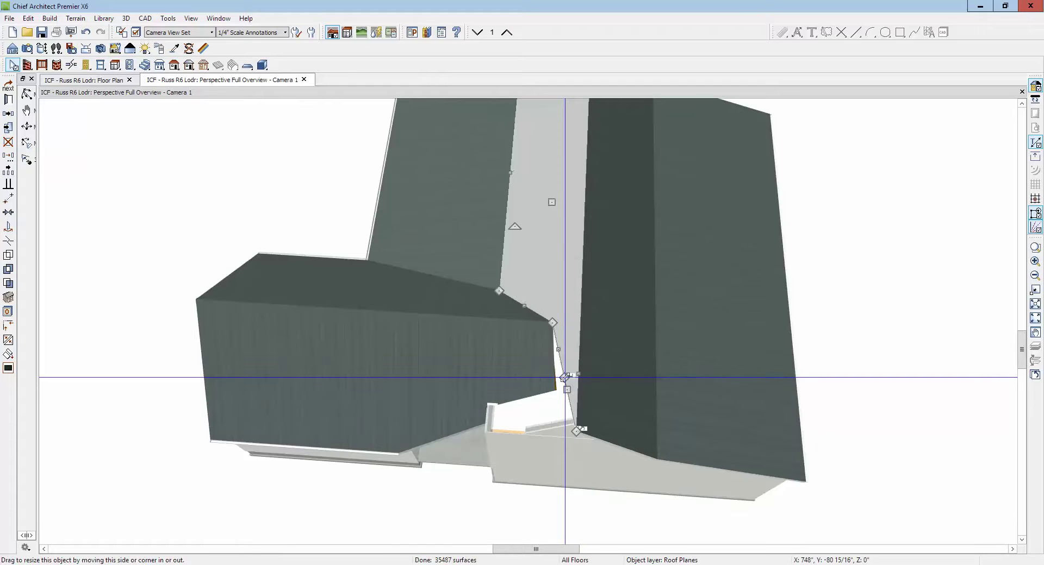
drag(565, 378, 463, 450)
Join the end edge of the wing's front roof plane to the gable plane to form the valley.
click(491, 356)
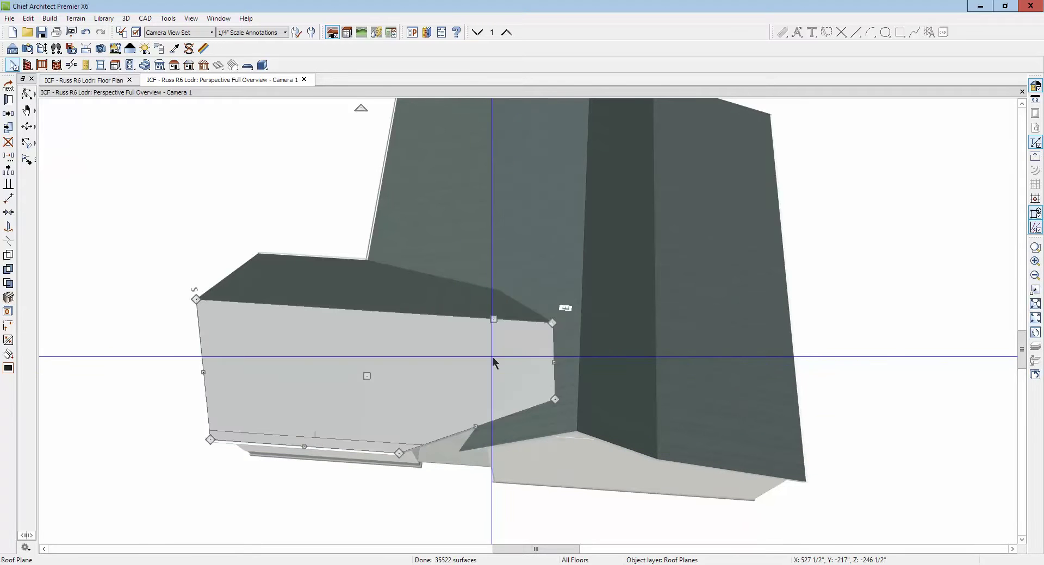
click(553, 364)
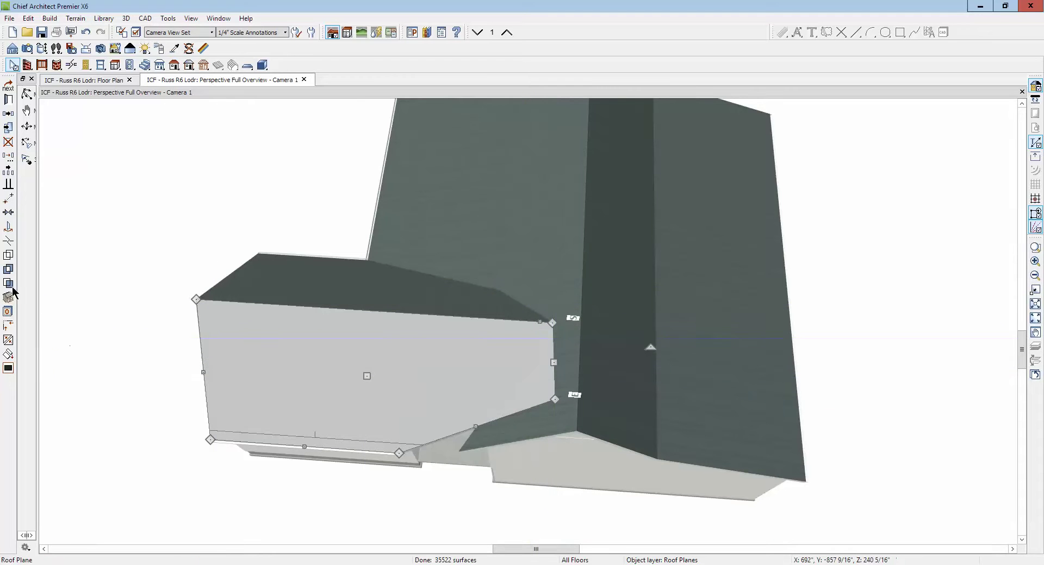
click(8, 340)
click(468, 441)
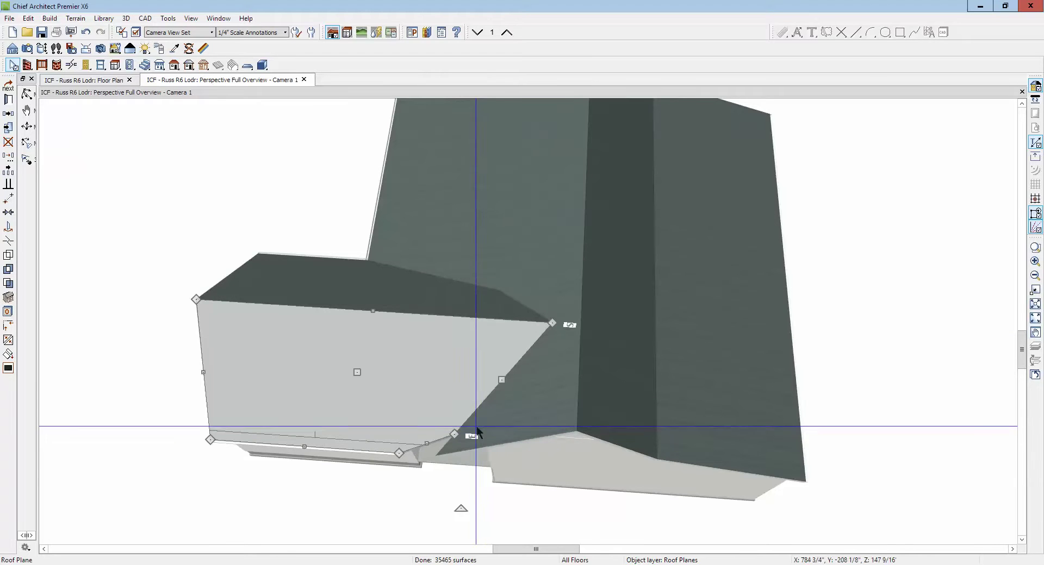
Extend the wing's front eave edge to the bottom of the valley to close the remaining notch.
scroll(437, 459, up, 4)
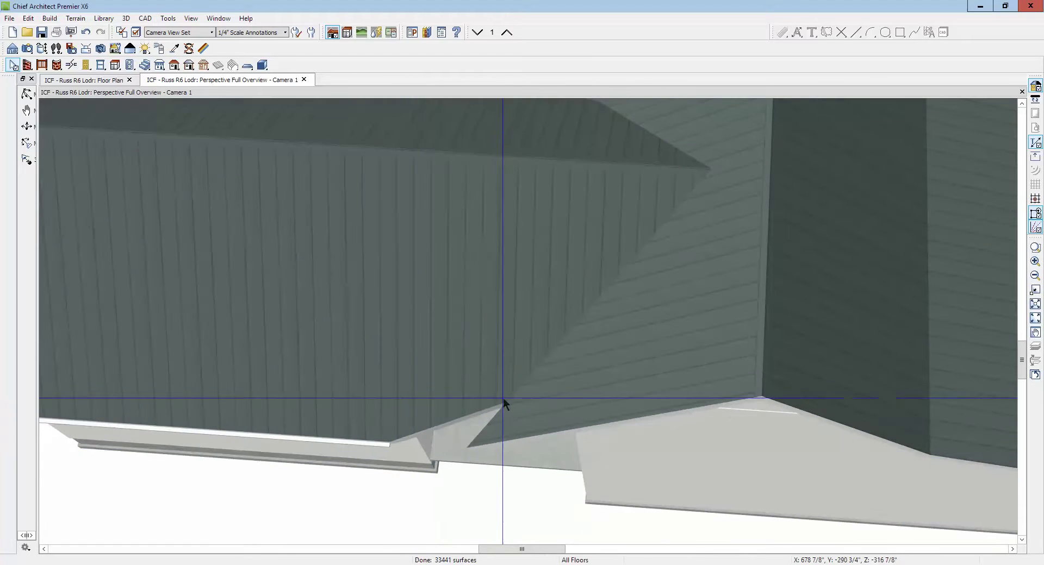
click(507, 398)
drag(507, 399, 424, 447)
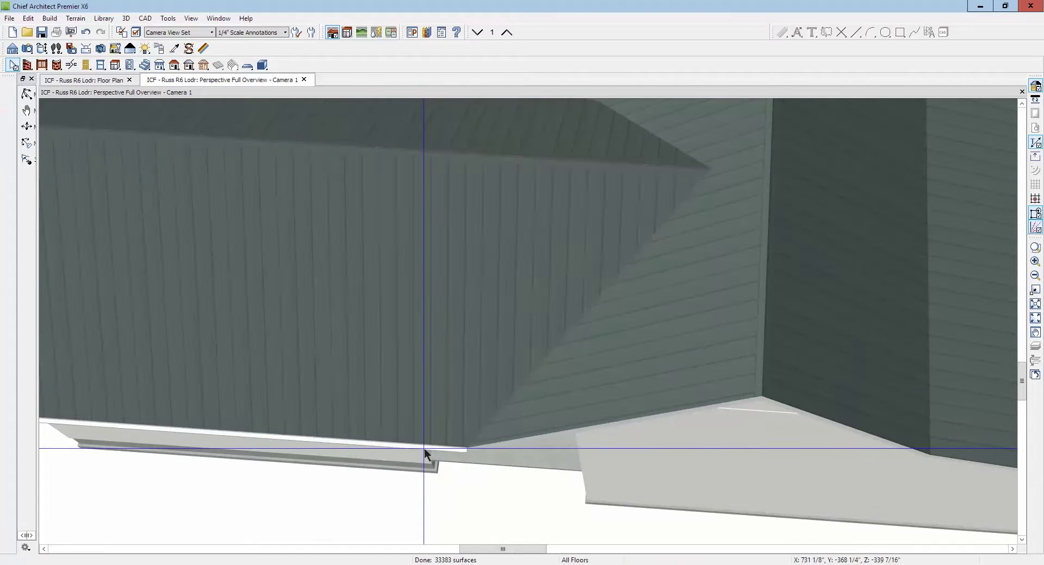
Deselect the roof plane and examine the joined wing and gable roofs from above and from the gable end.
scroll(424, 438, down, 4)
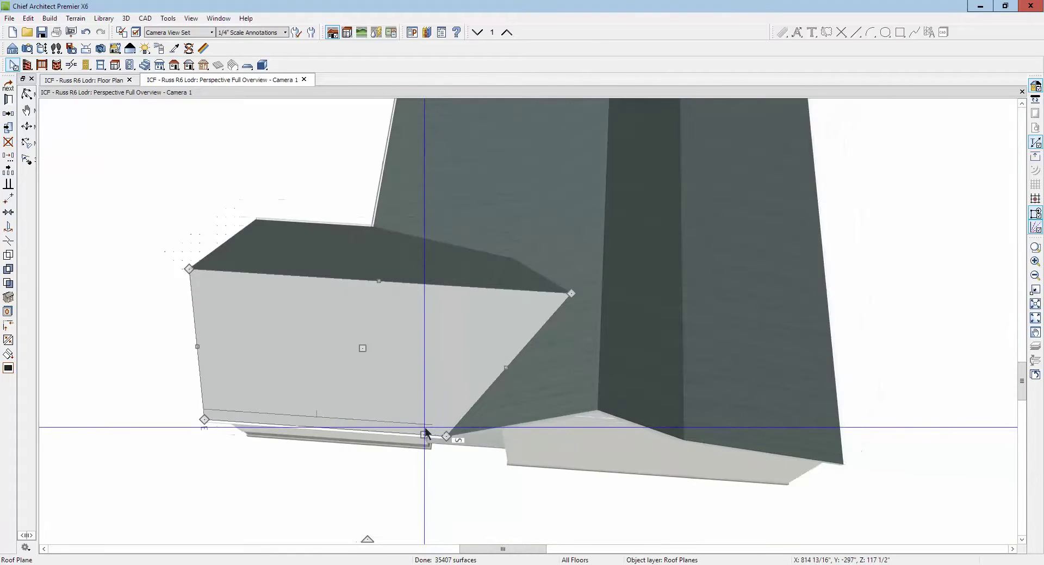
scroll(443, 414, down, 4)
key(Escape)
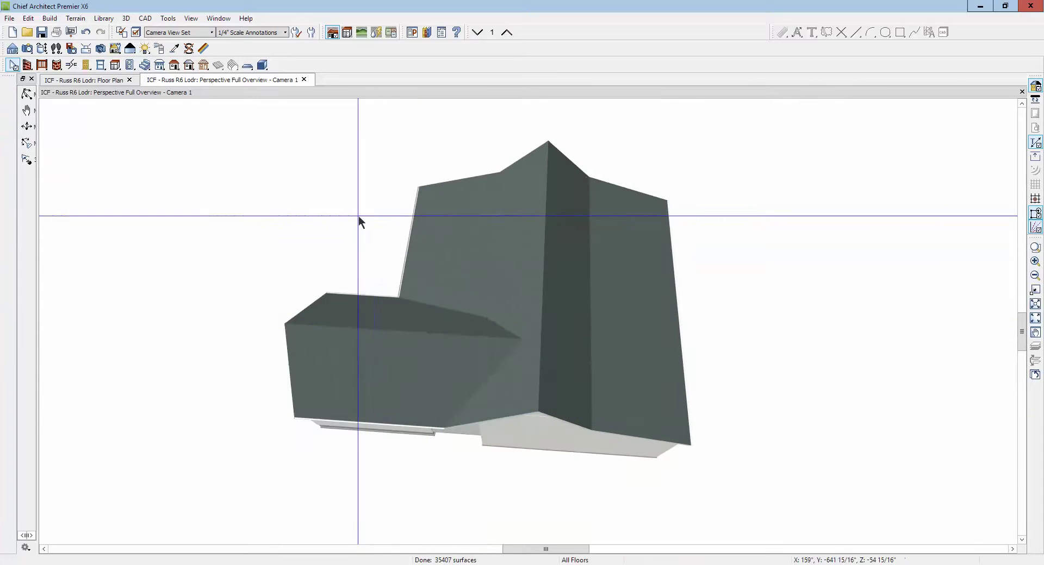
scroll(283, 184, up, 3)
click(28, 95)
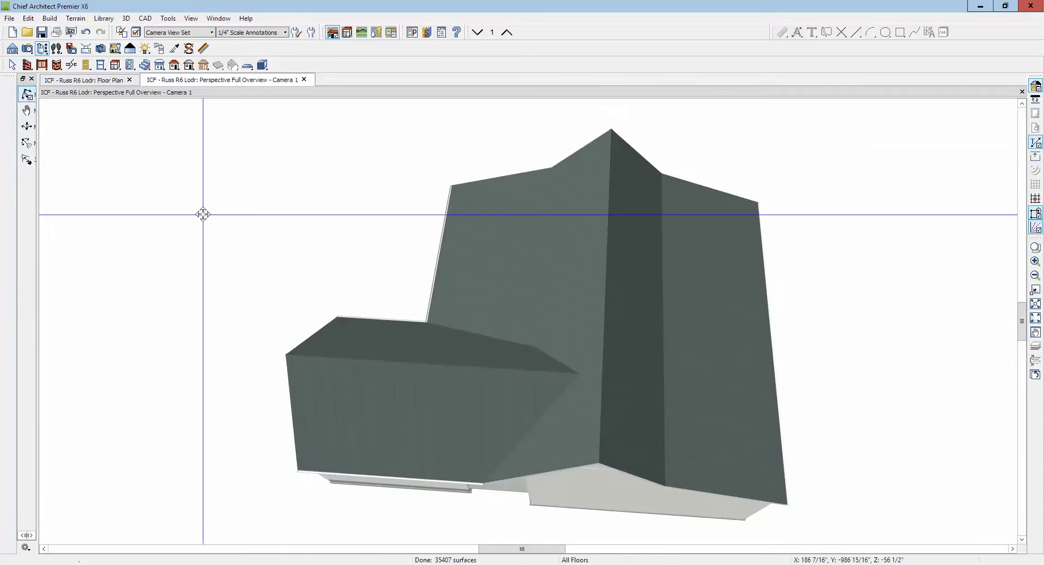
drag(205, 214, 546, 352)
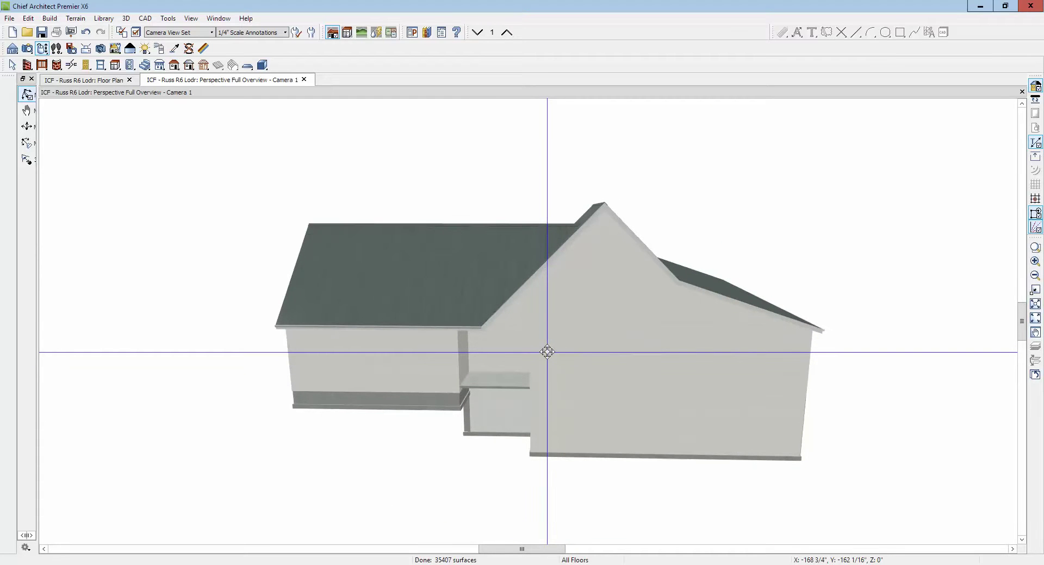
Turn on the ceiling over the deck room in its room structure settings and return to the 3D overview.
drag(547, 353, 941, 366)
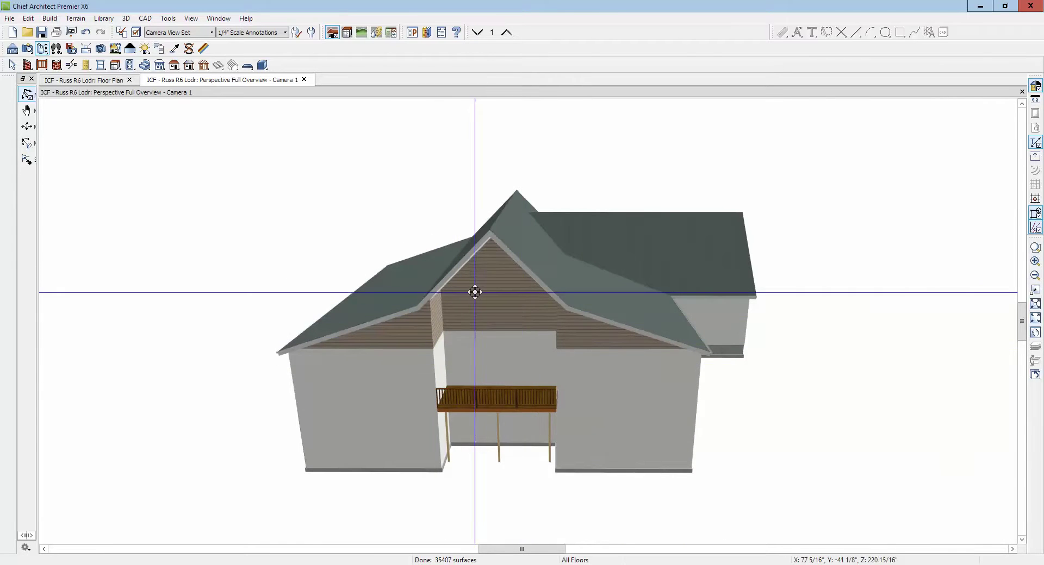
scroll(470, 297, up, 2)
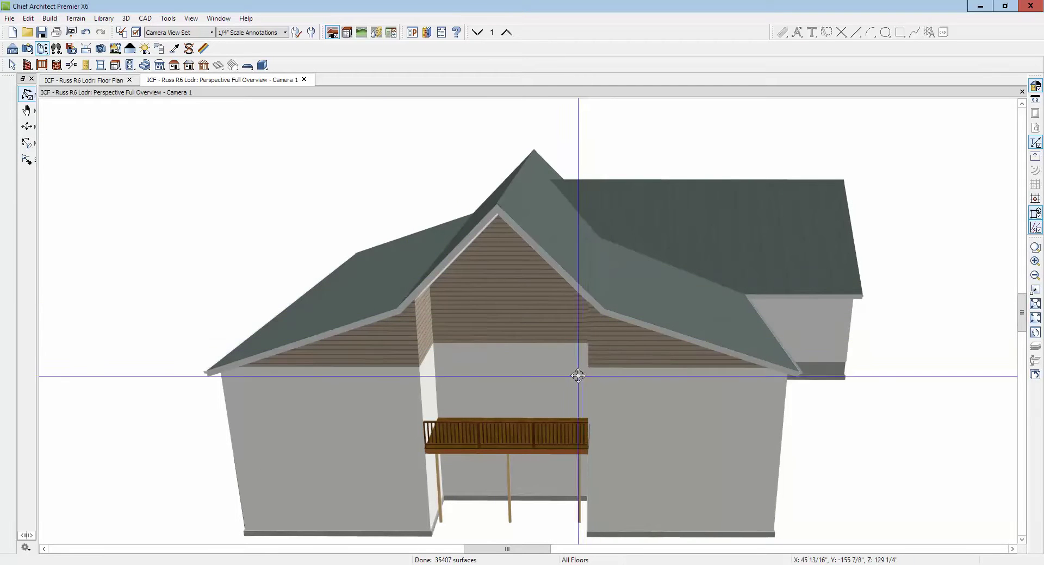
key(ctrl+Tab)
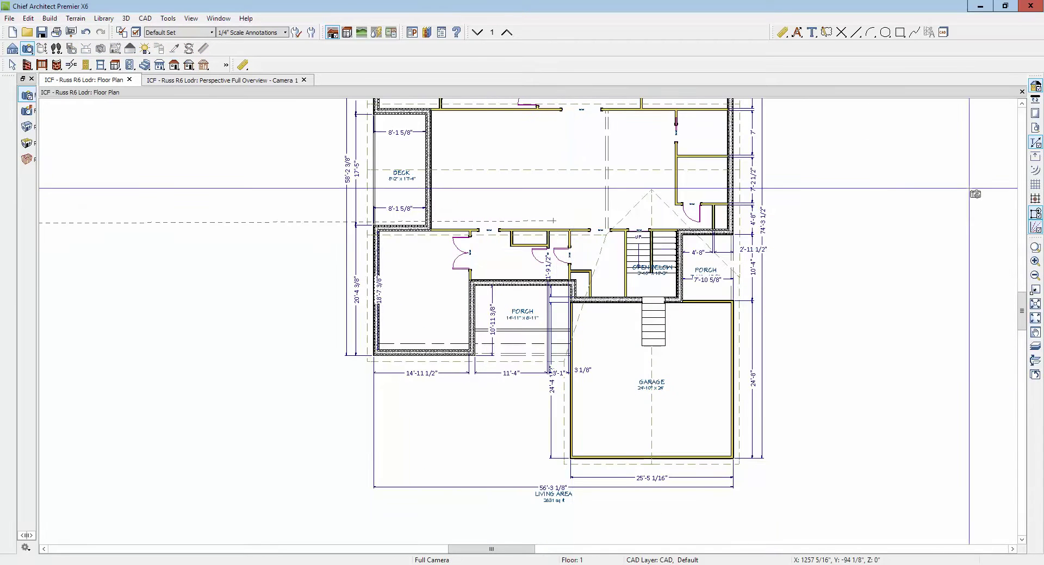
click(1021, 103)
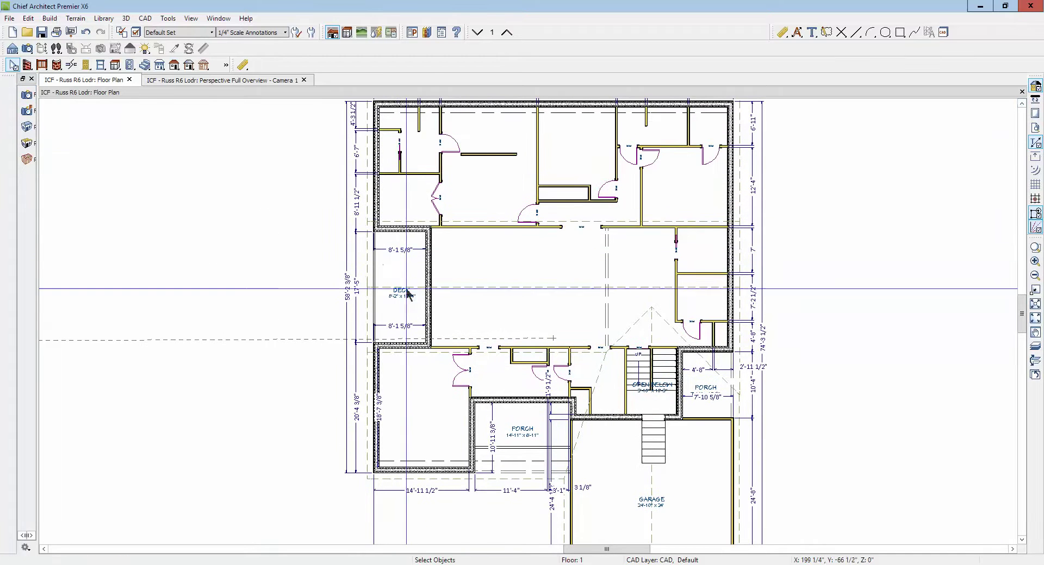
right_click(396, 268)
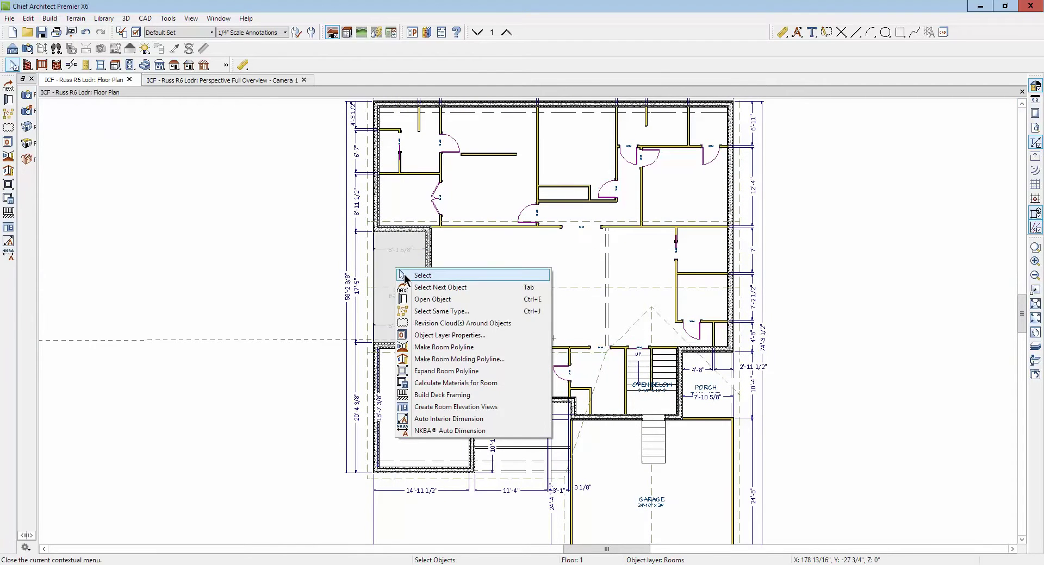
click(437, 302)
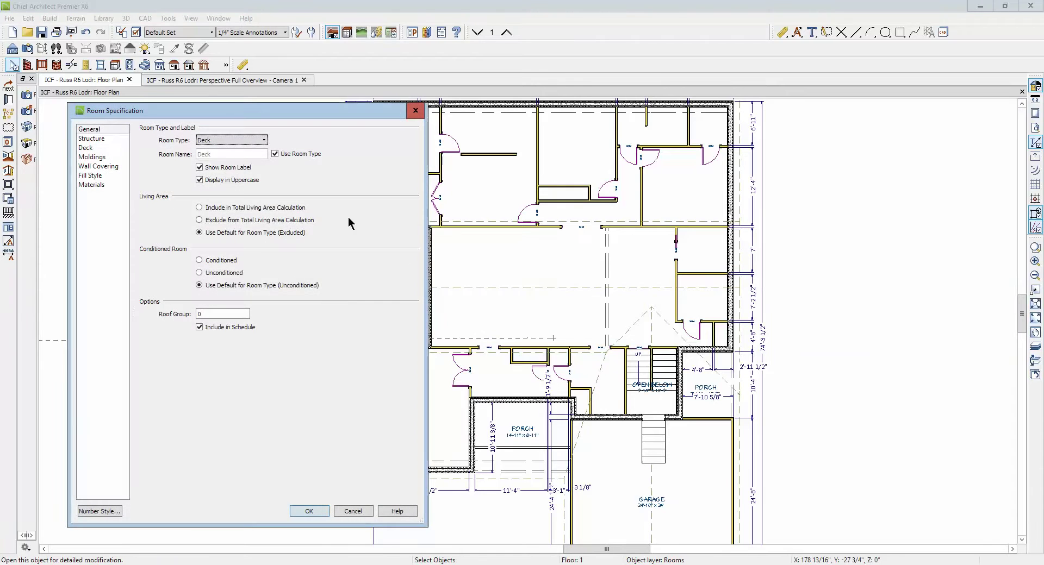
click(92, 139)
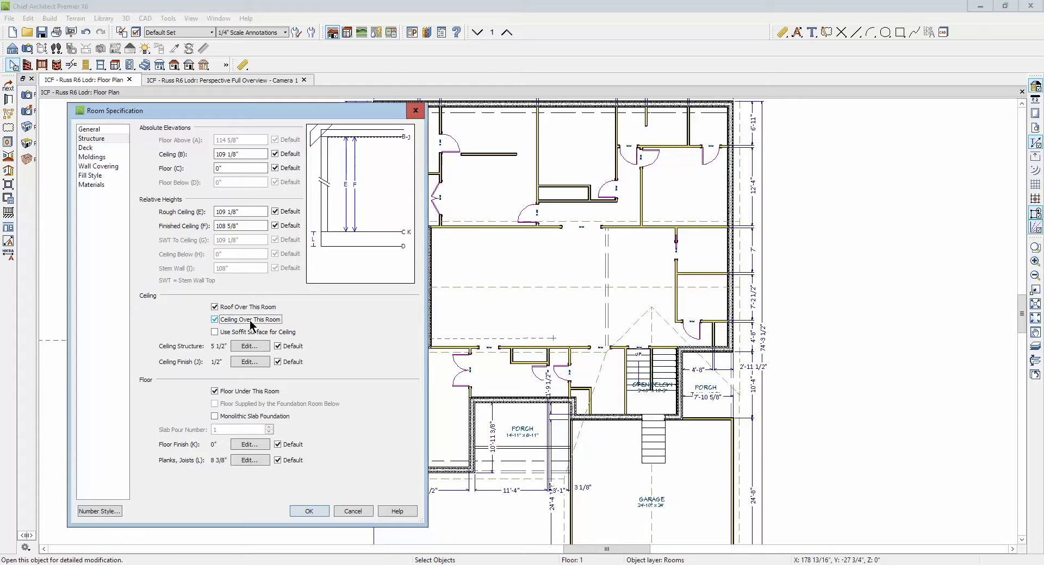
click(306, 511)
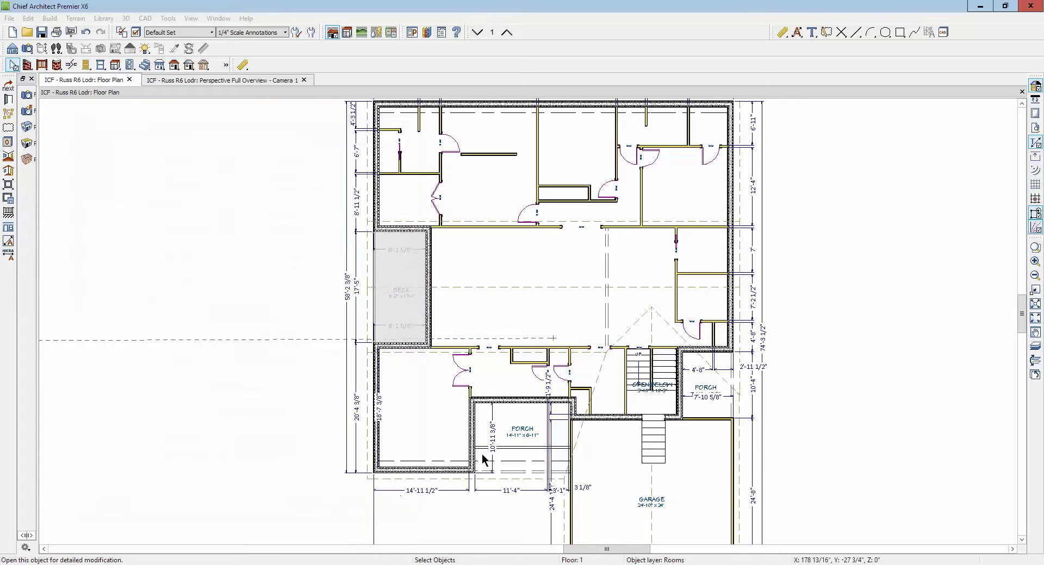
click(823, 306)
key(ctrl+Tab)
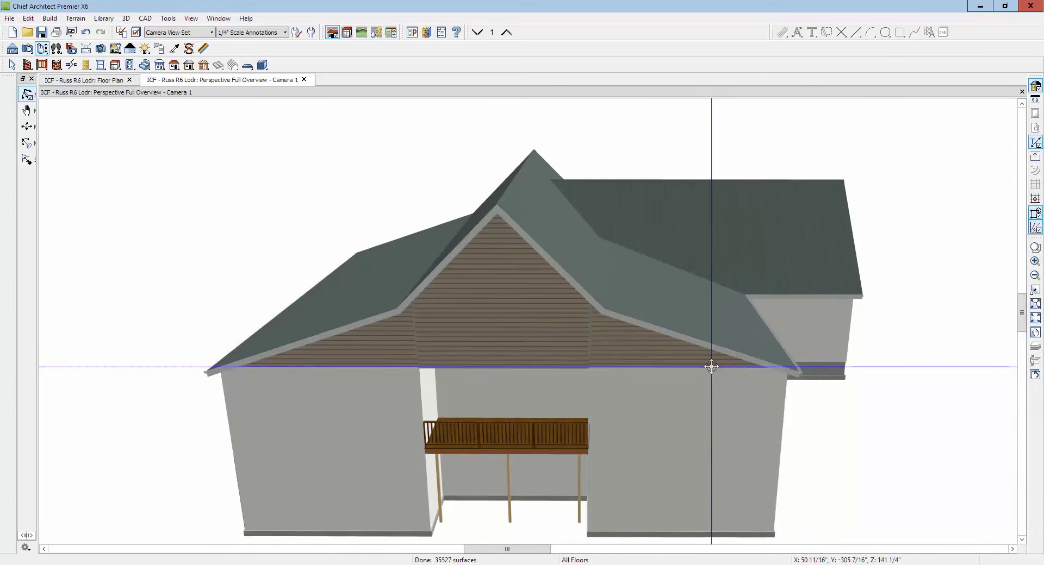
Turn on the ceiling over the porch between the wing and the large gable-end wall.
drag(711, 367, 350, 361)
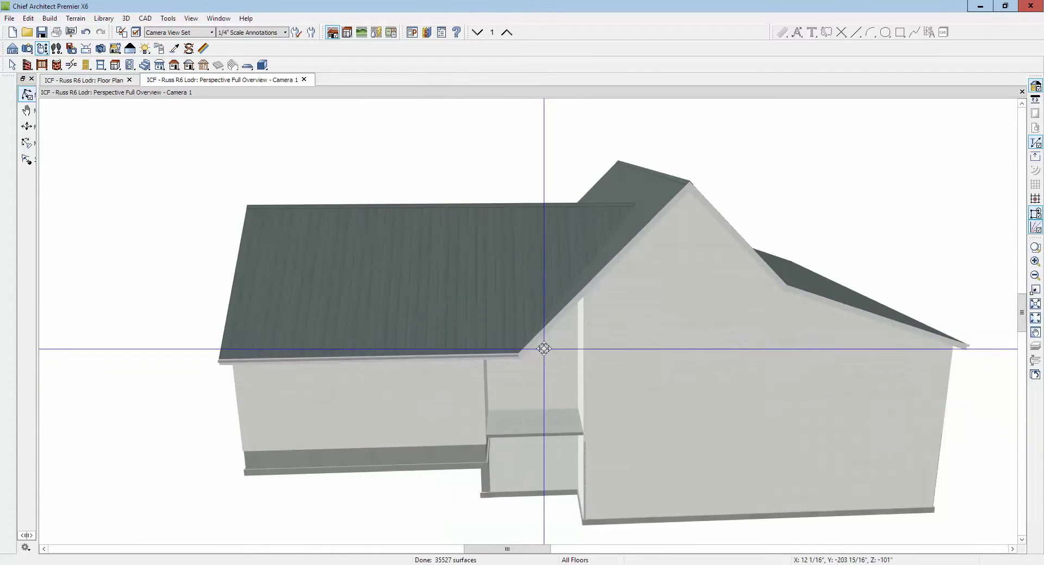
drag(580, 319, 539, 346)
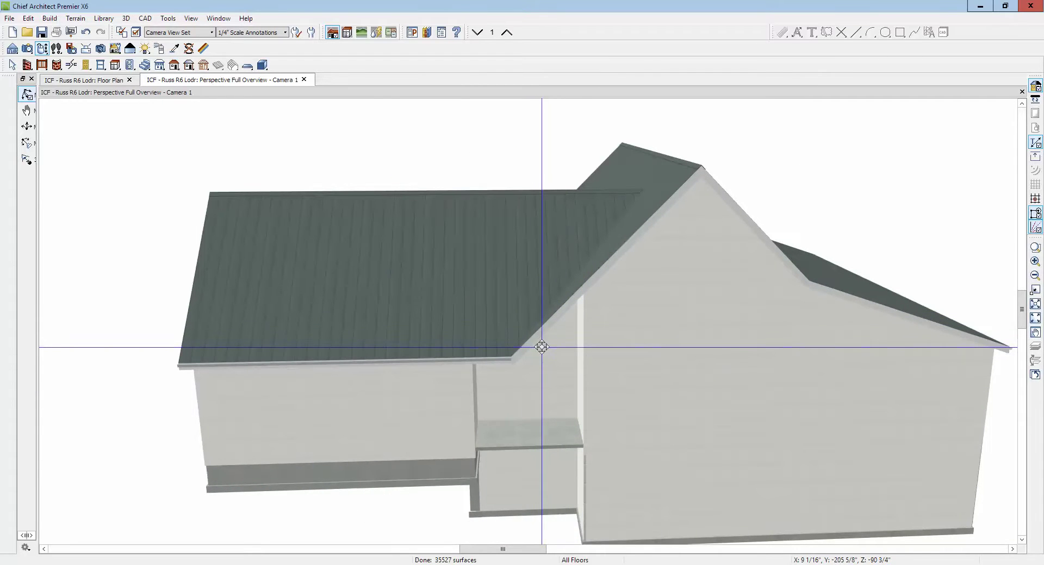
key(space)
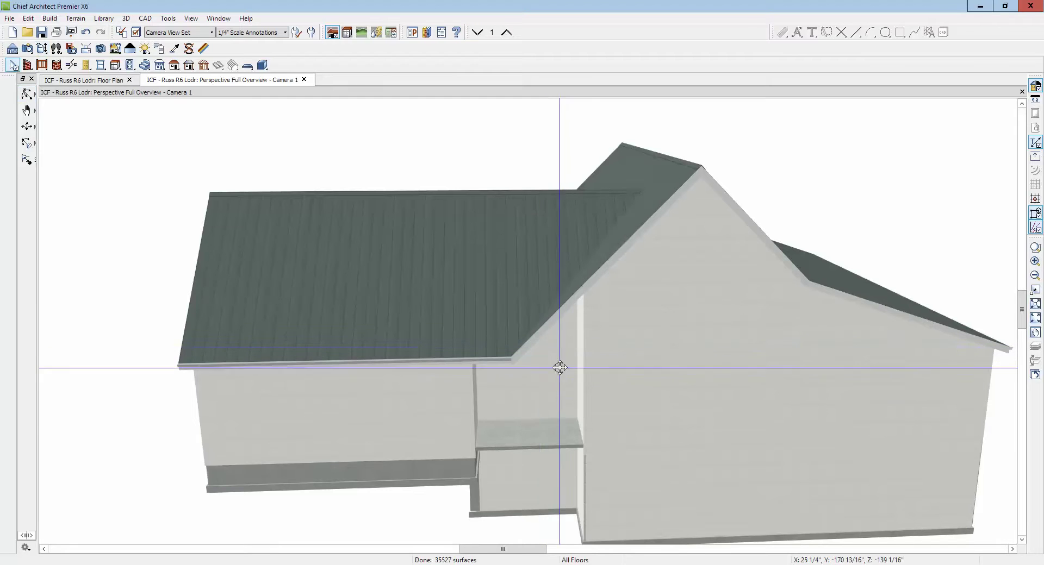
right_click(520, 433)
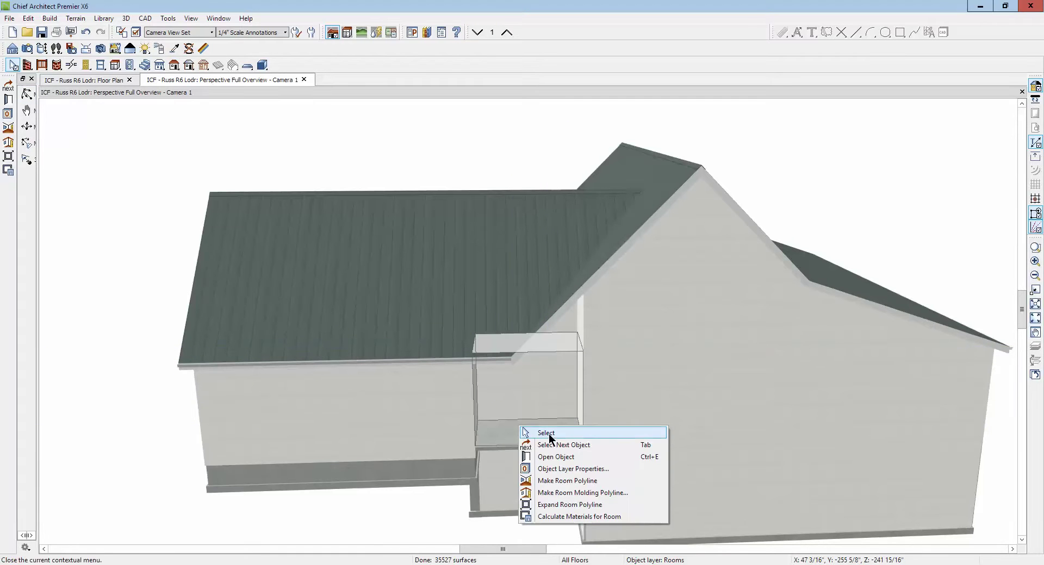
click(554, 456)
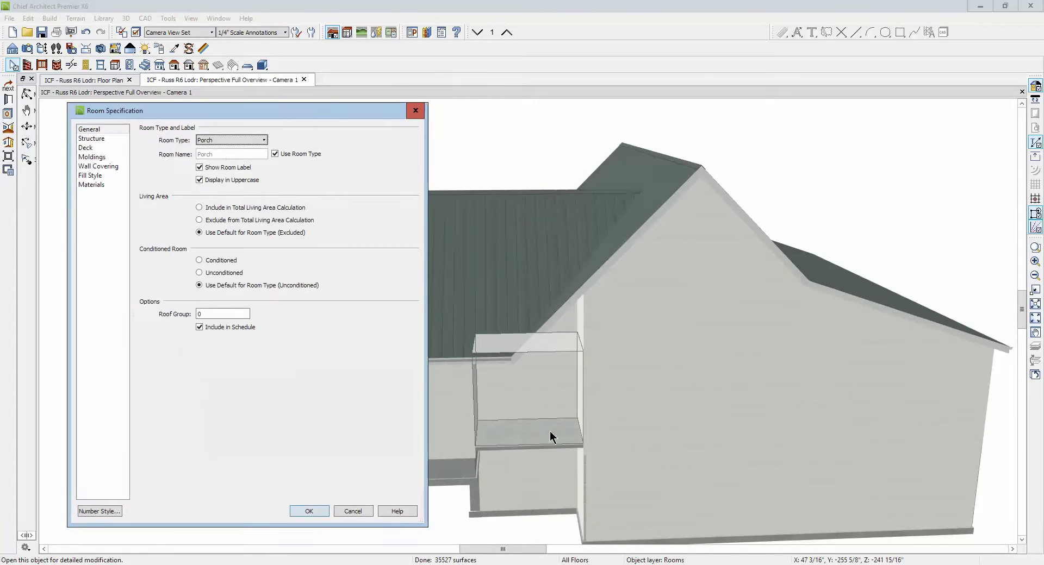
click(91, 139)
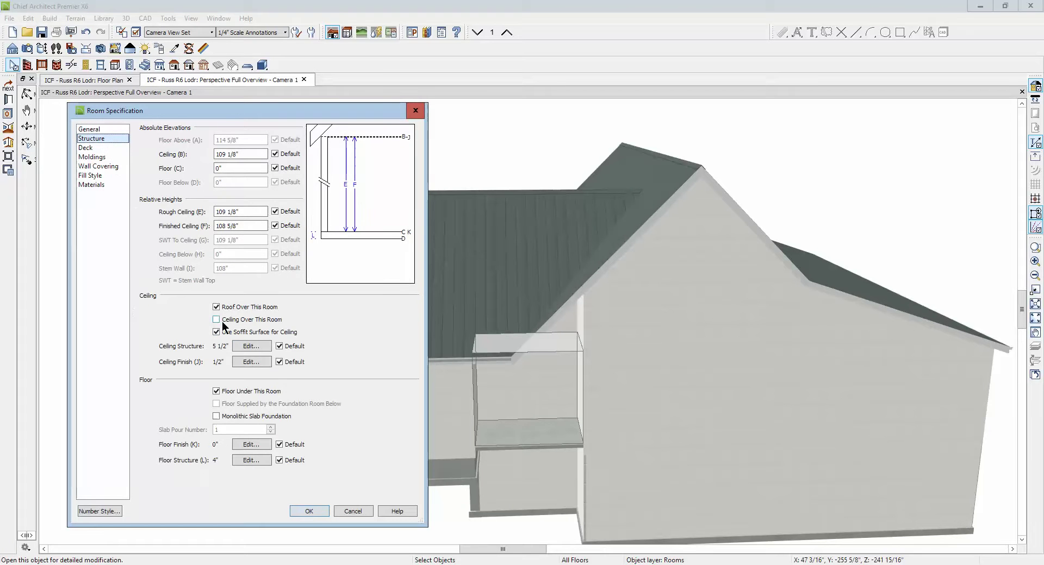
click(309, 512)
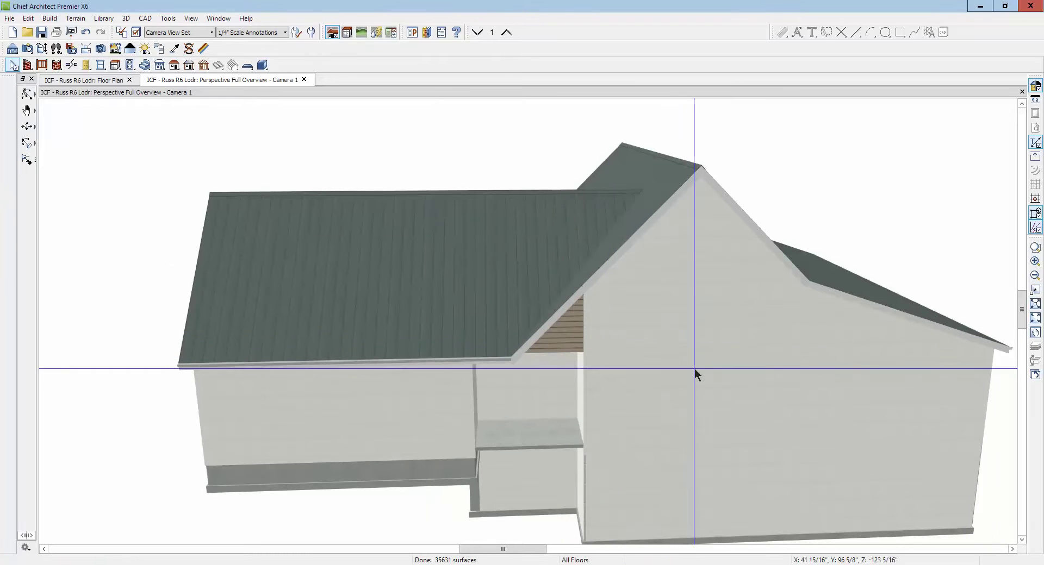
Inspect the attic wall section on the gable end facing the porch, and examine the house from the deck side.
click(657, 302)
key(Escape)
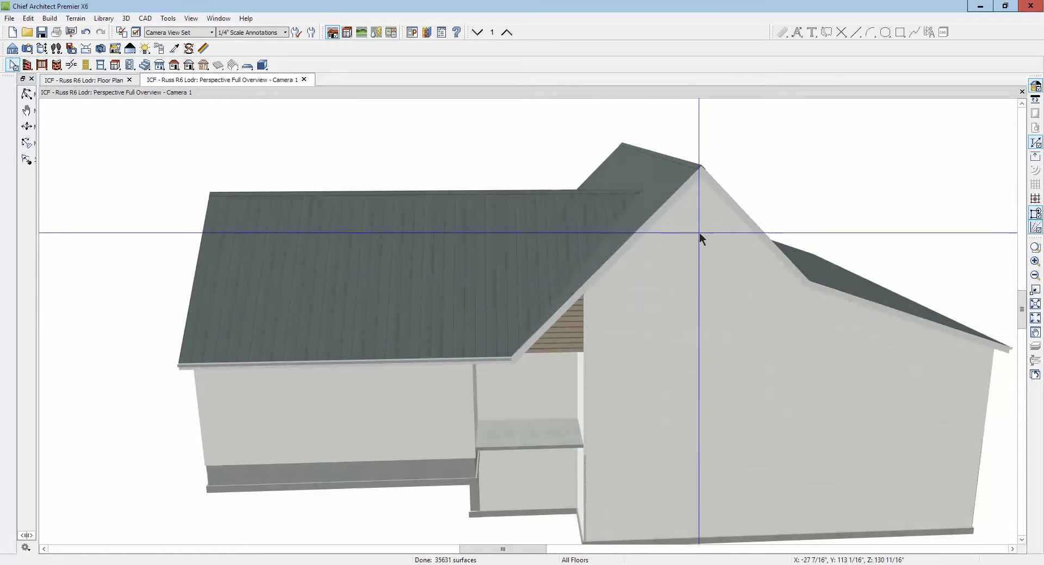
click(722, 292)
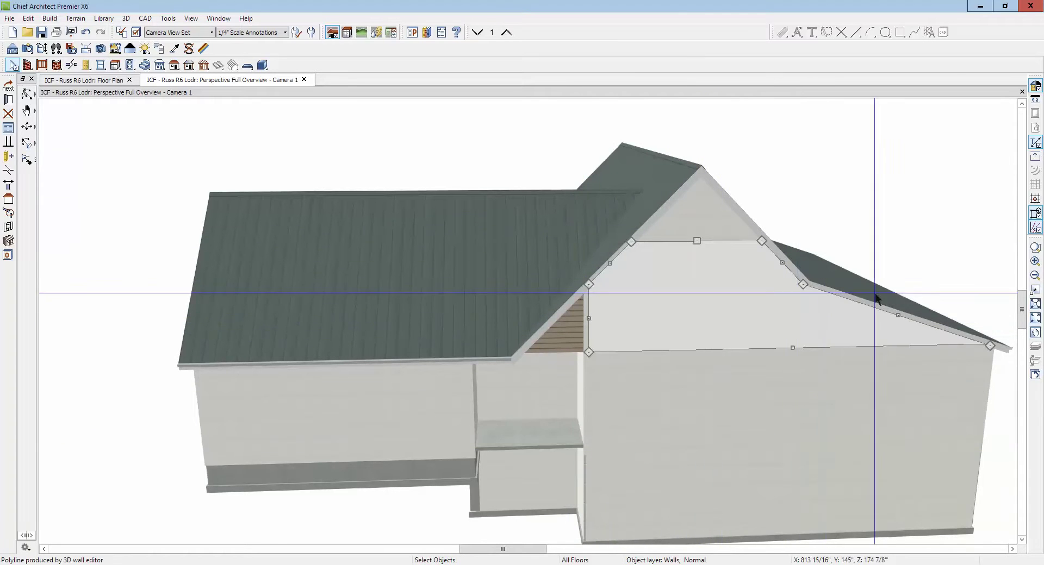
key(Escape)
scroll(922, 201, down, 3)
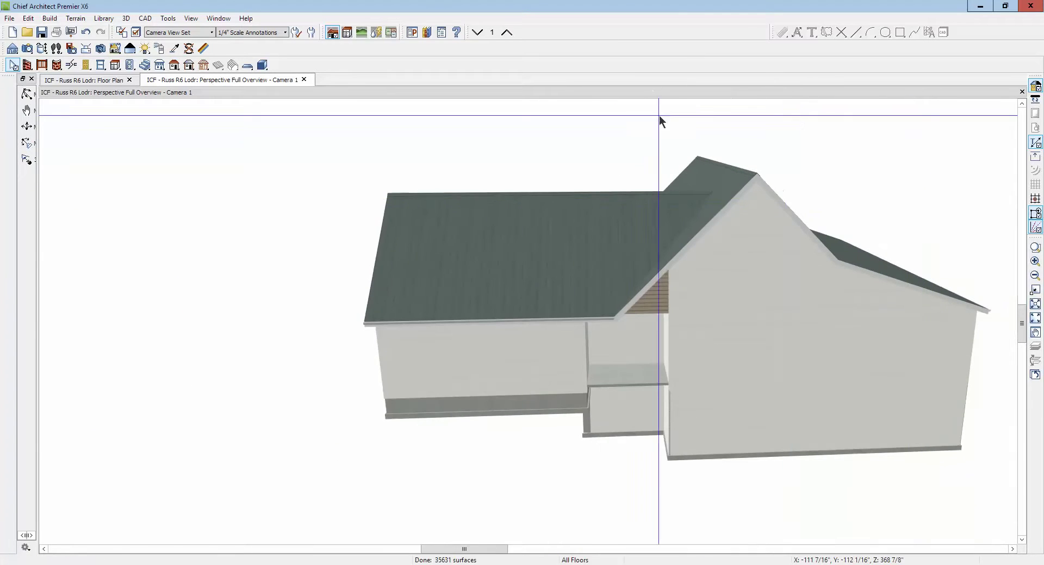
click(26, 95)
drag(219, 193, 573, 188)
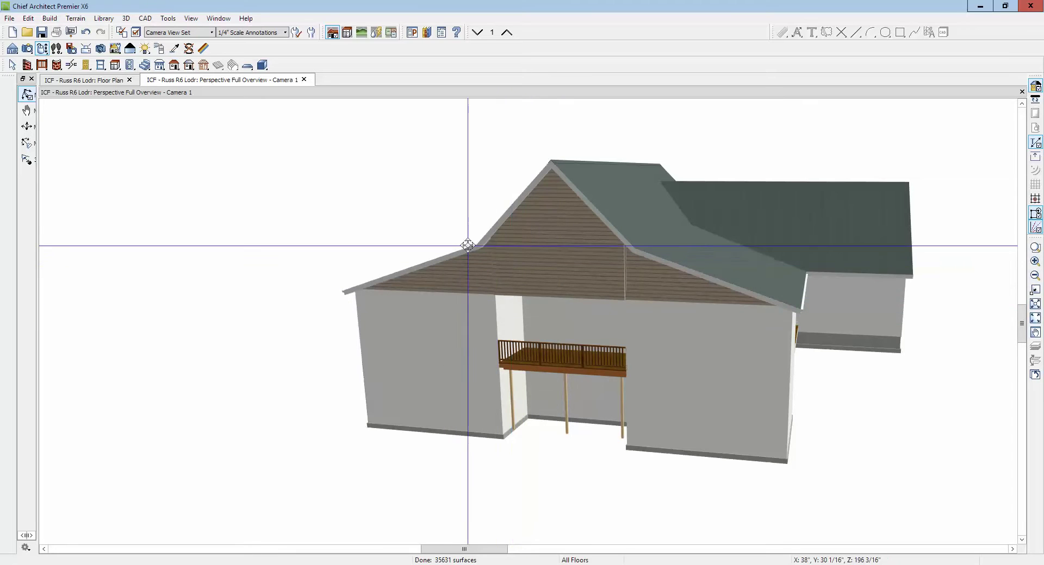
Review the Build Roof options, including Auto Rebuild Roofs, and close them without rebuilding the roof.
click(175, 66)
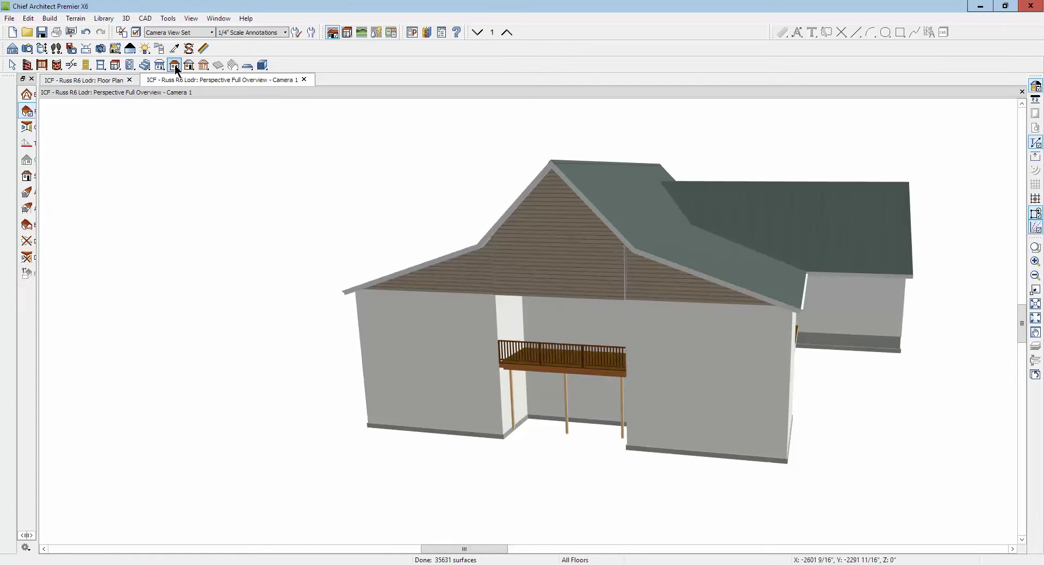
click(25, 97)
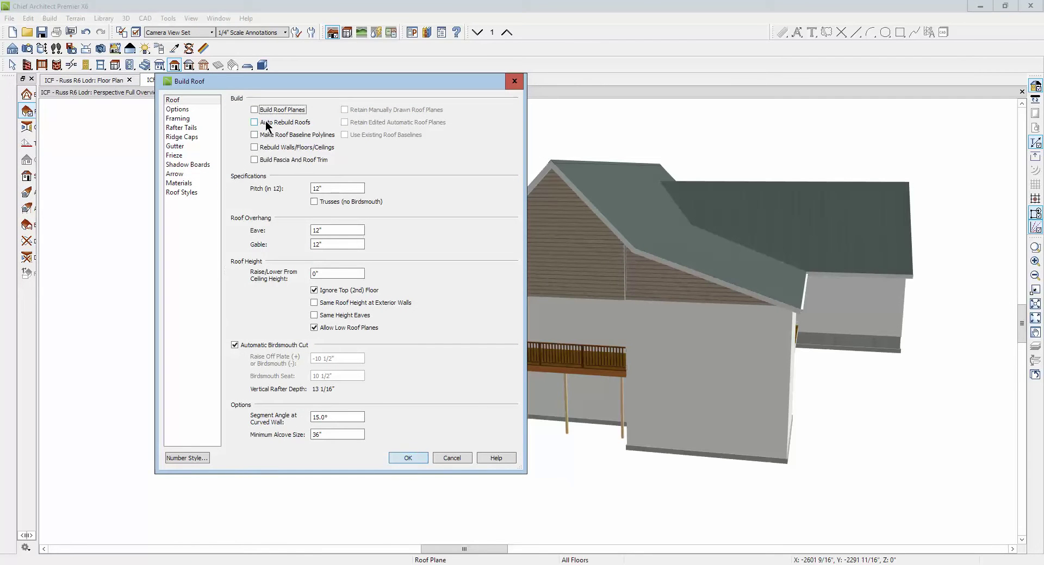
click(461, 458)
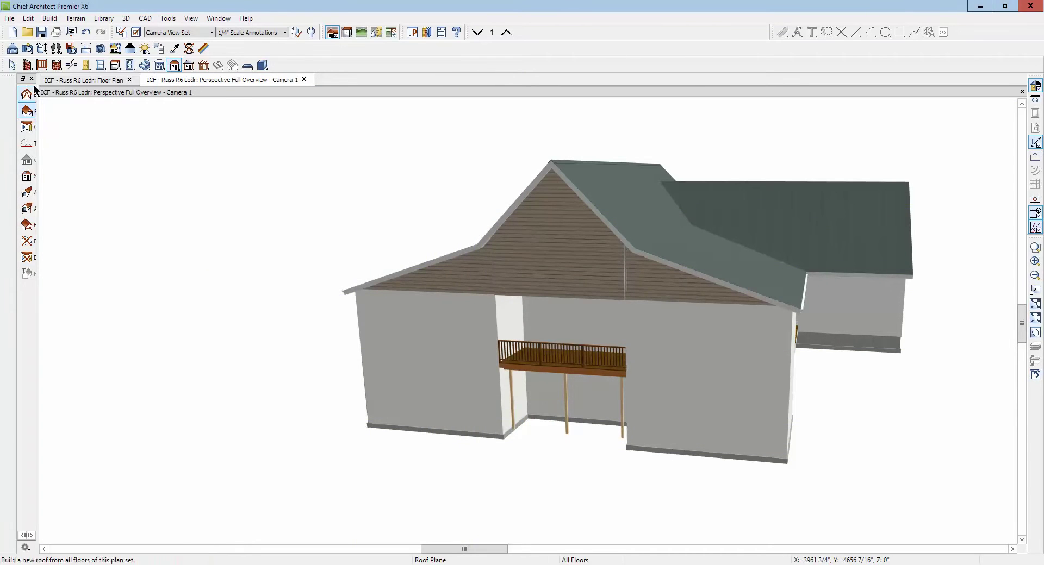
click(13, 66)
Examine the roofs and gable walls from the wing, porch and deck sides of the house.
click(42, 49)
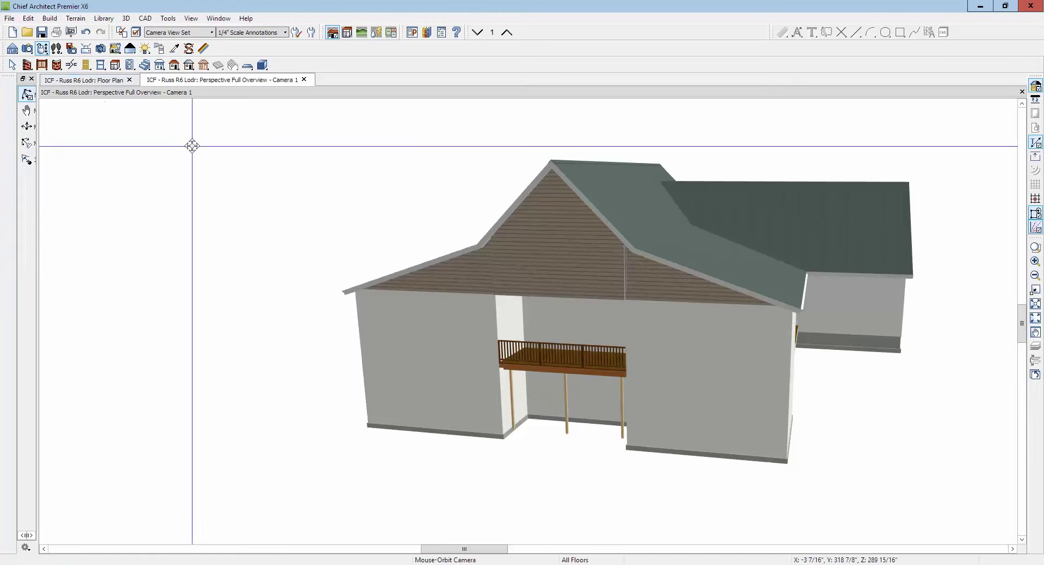
drag(575, 303, 391, 321)
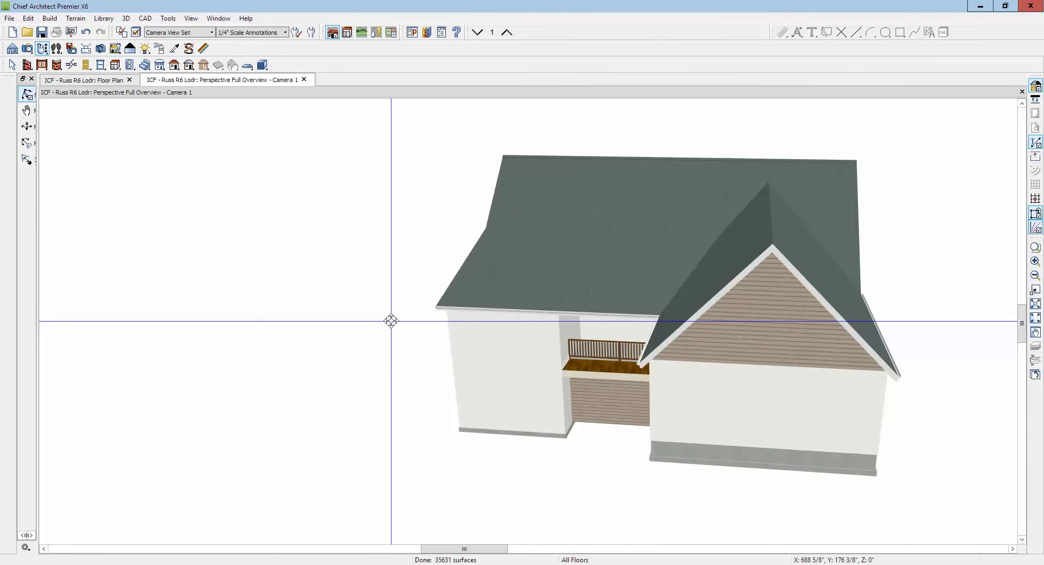
drag(391, 322, 529, 323)
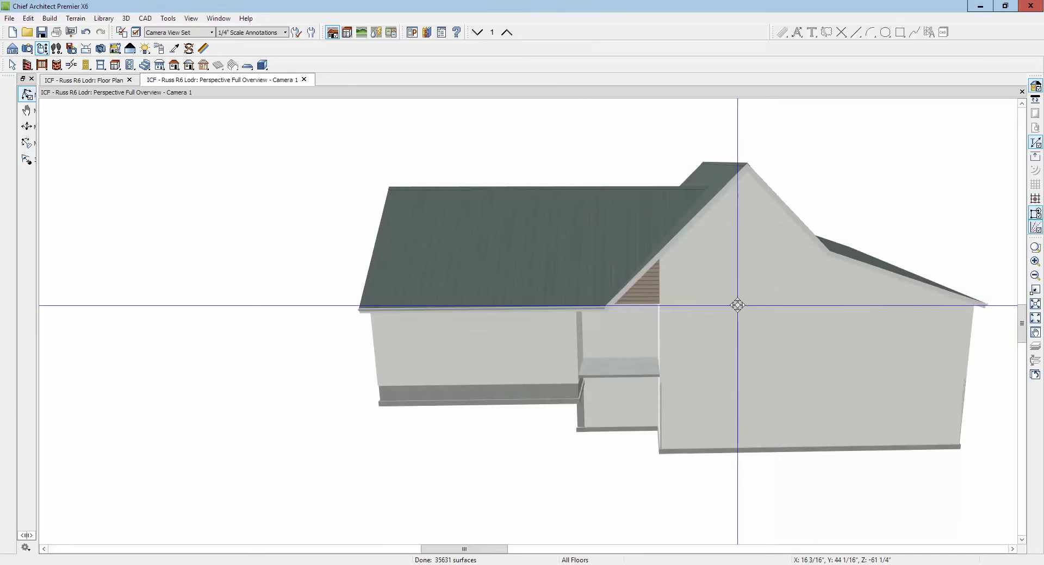
drag(738, 305, 453, 342)
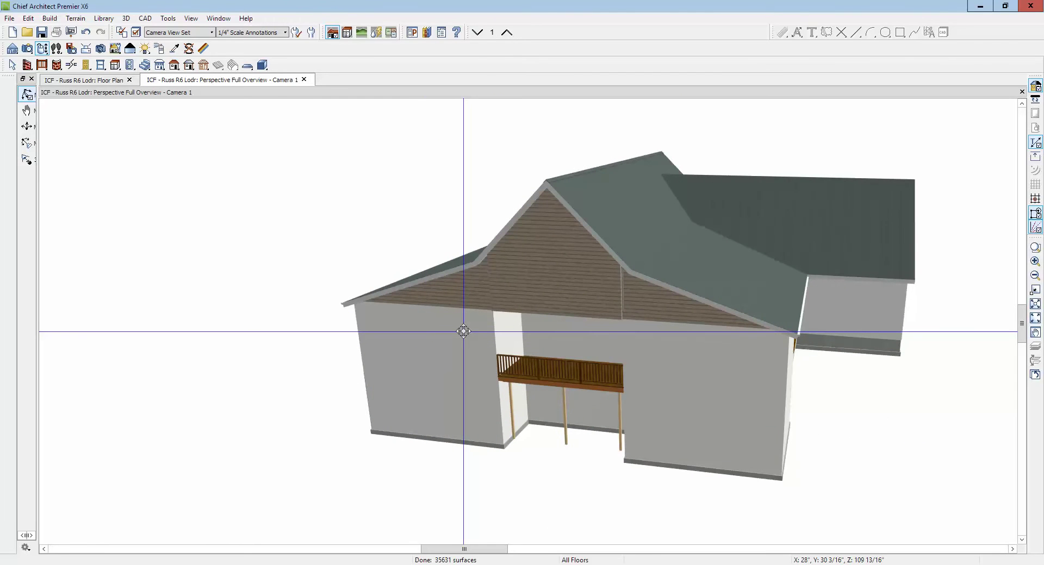